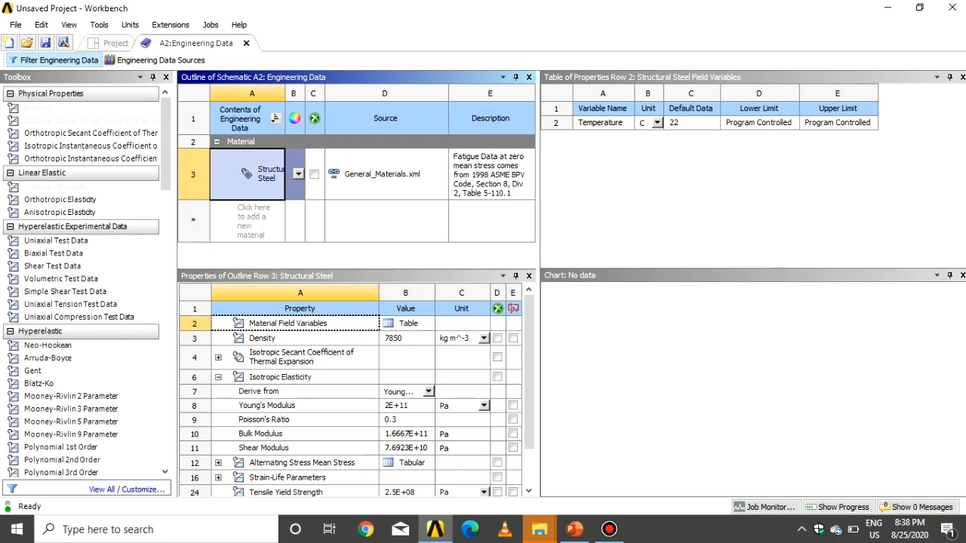
Review Structural Steel's Alternating Stress Mean Stress and Strain-Life Parameters data and charts, and close the engineering data
scroll(354, 408, down, 1)
click(302, 413)
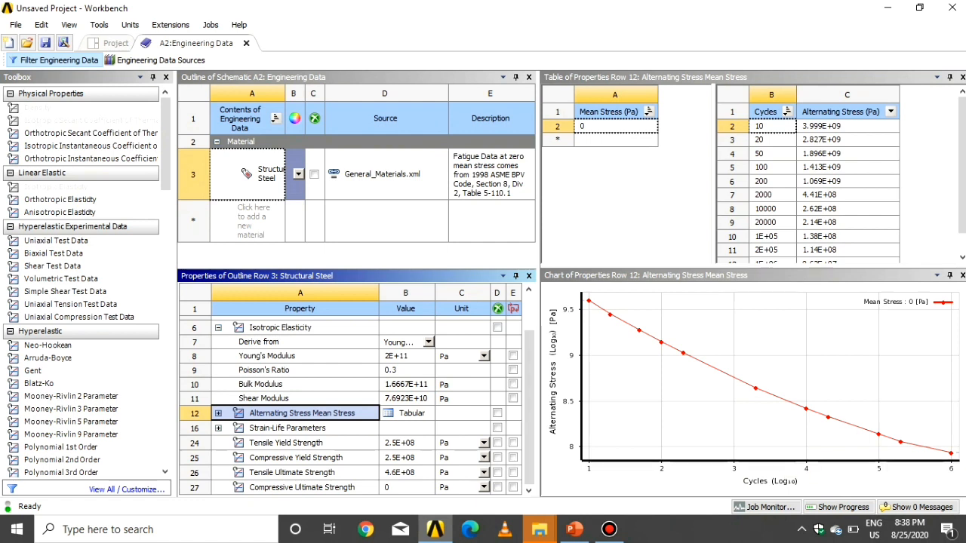
click(287, 428)
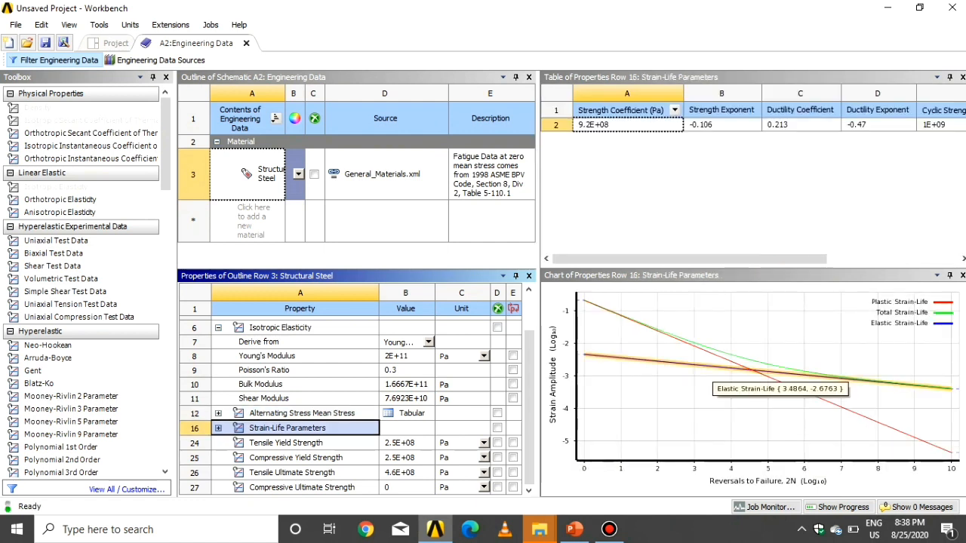
mouse_move(663, 332)
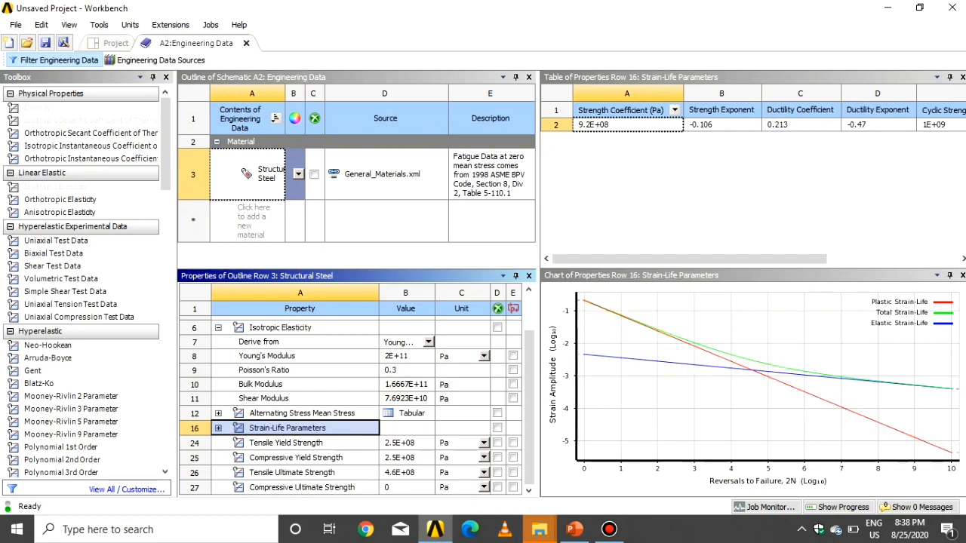
mouse_move(763, 363)
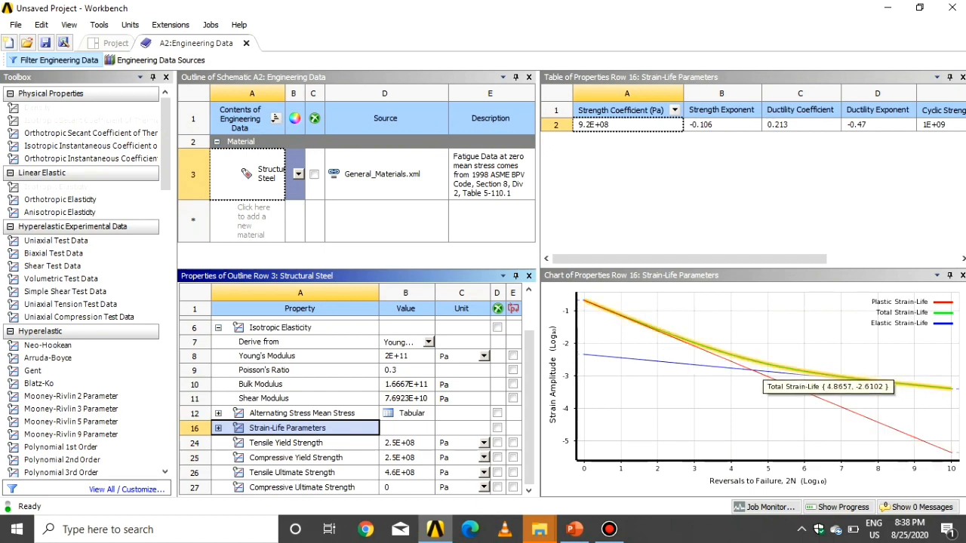
mouse_move(658, 362)
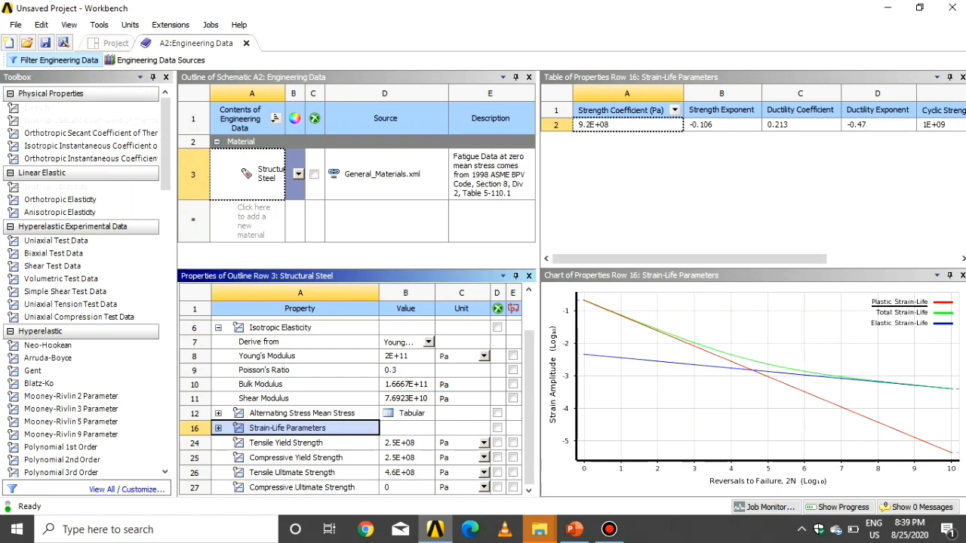
click(245, 43)
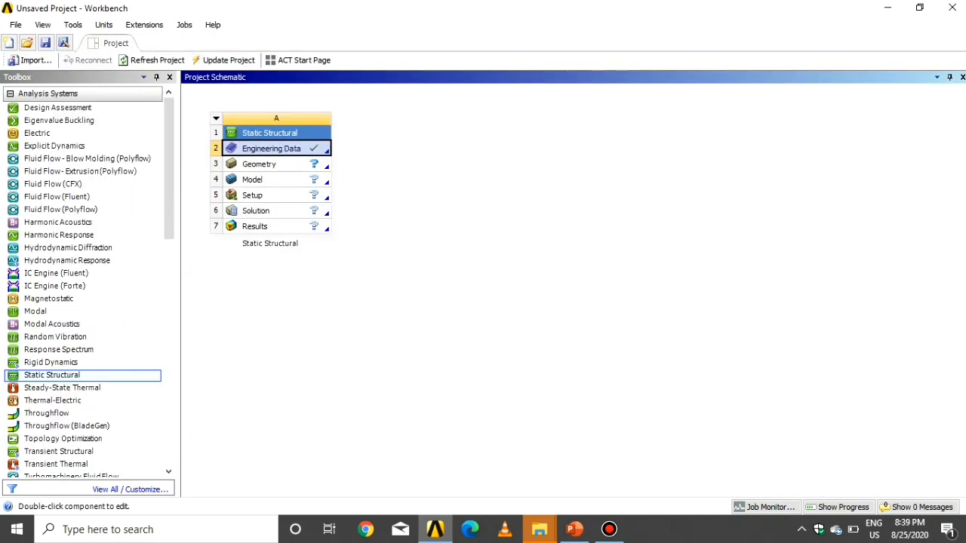
Open the Static Structural geometry in DesignModeler and import problemstatement_15.stp from the model files folder
double_click(259, 163)
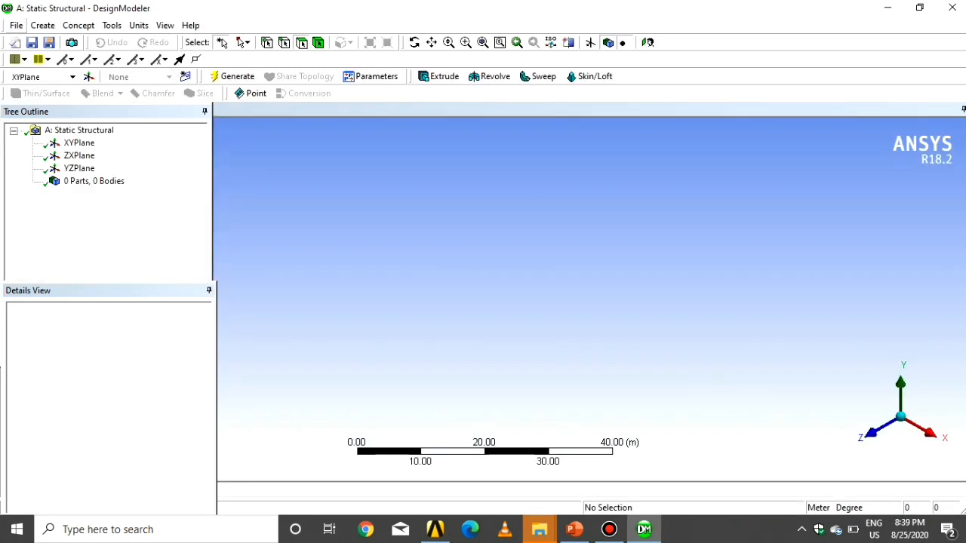
click(17, 25)
click(83, 131)
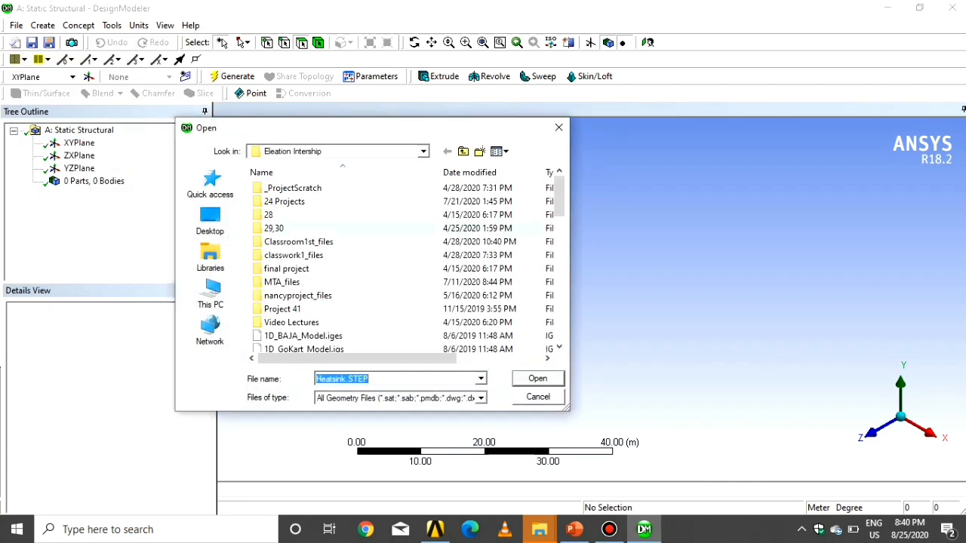
double_click(284, 201)
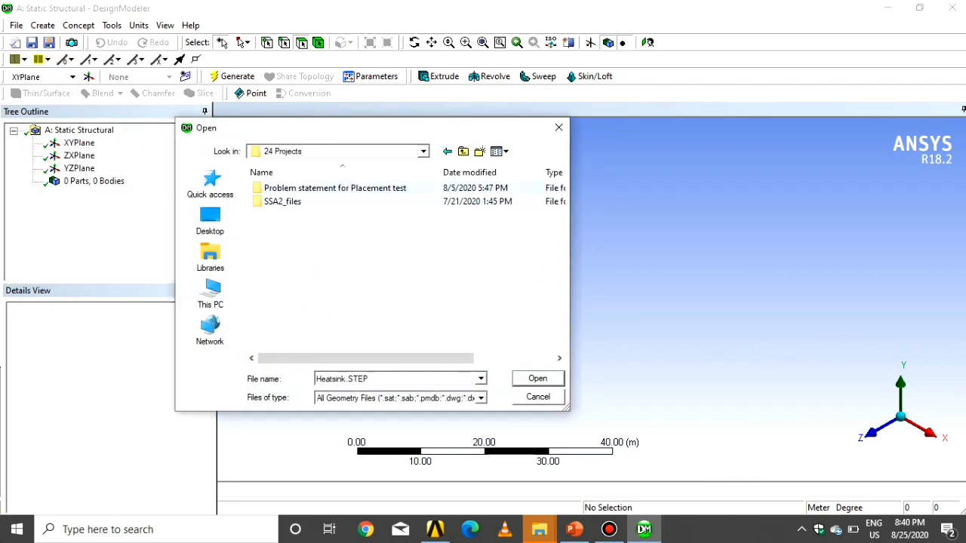
double_click(301, 201)
double_click(287, 188)
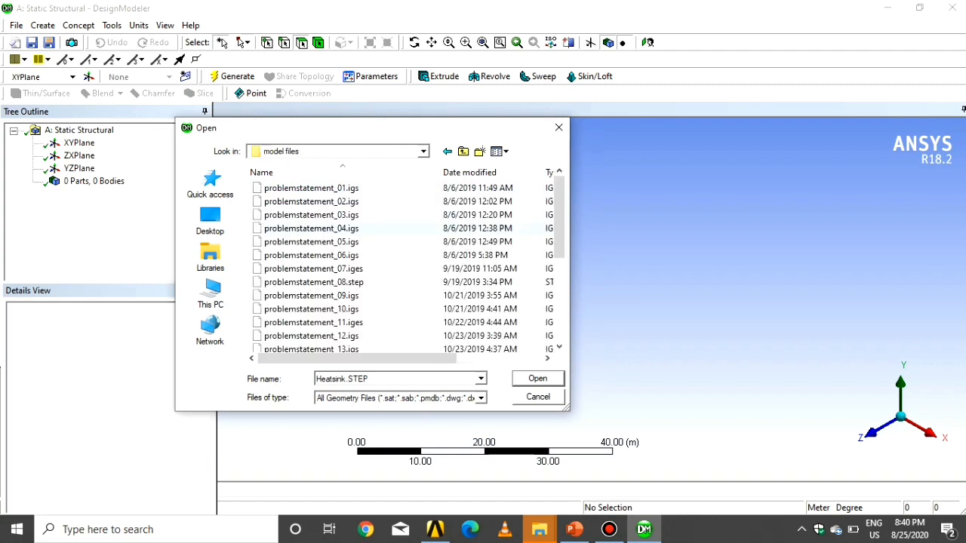
scroll(317, 255, down, 2)
click(332, 295)
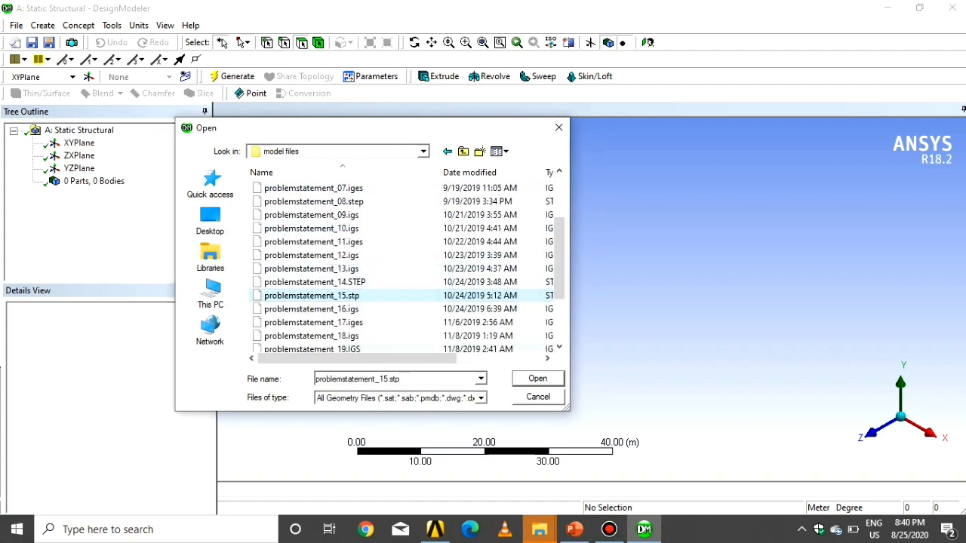
click(537, 378)
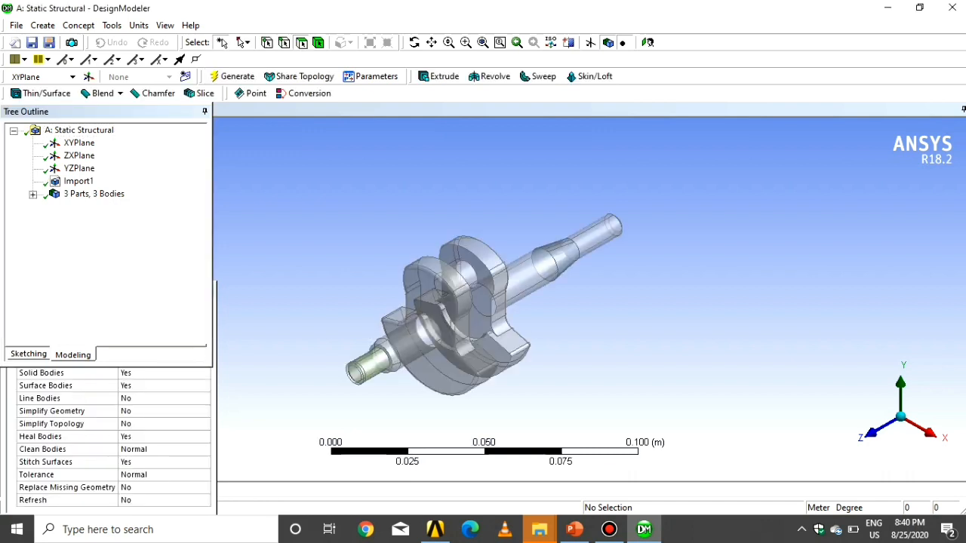
Inspect the imported crankshaft, and open the Static Structural model in Mechanical from the project schematic
scroll(528, 298, up, 10)
middle_drag(528, 298, 498, 302)
scroll(498, 302, down, 9)
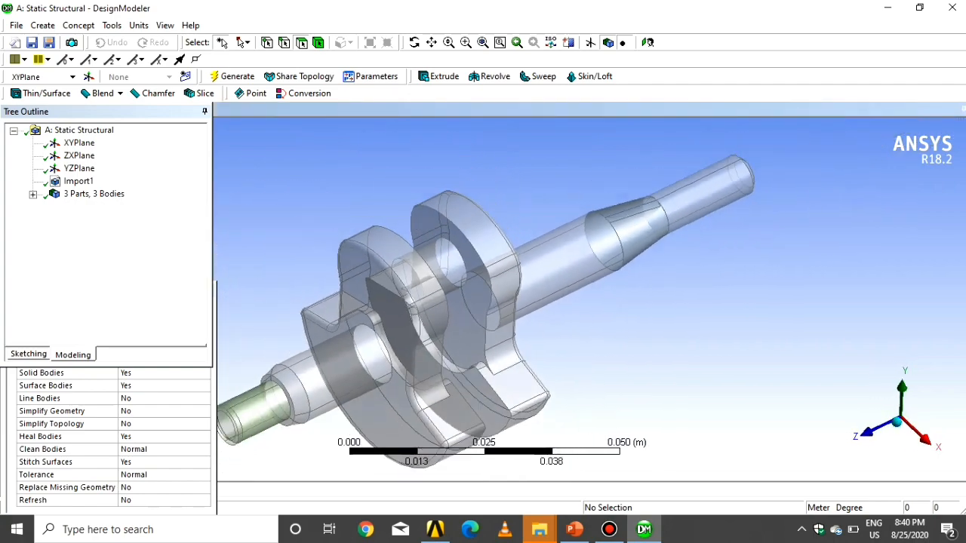
scroll(497, 301, down, 1)
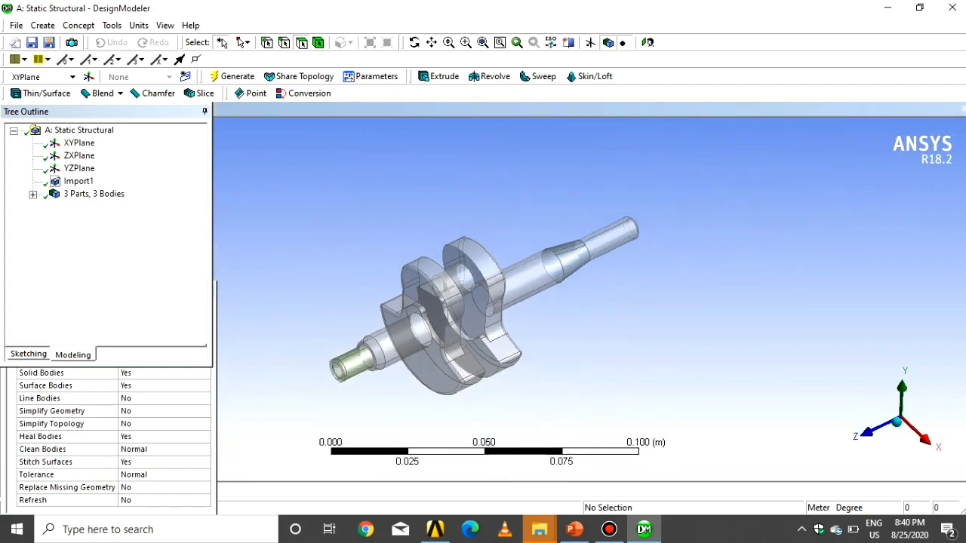
click(435, 529)
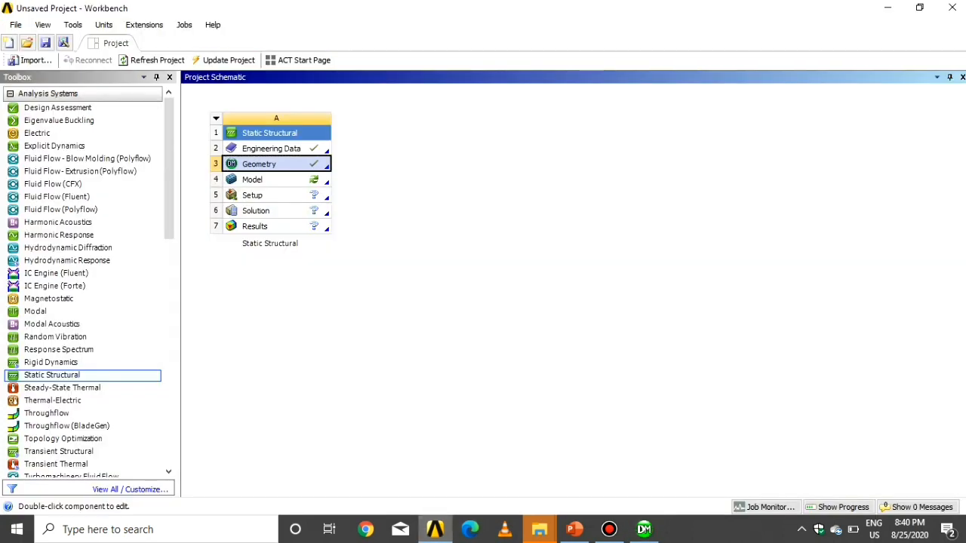
double_click(253, 180)
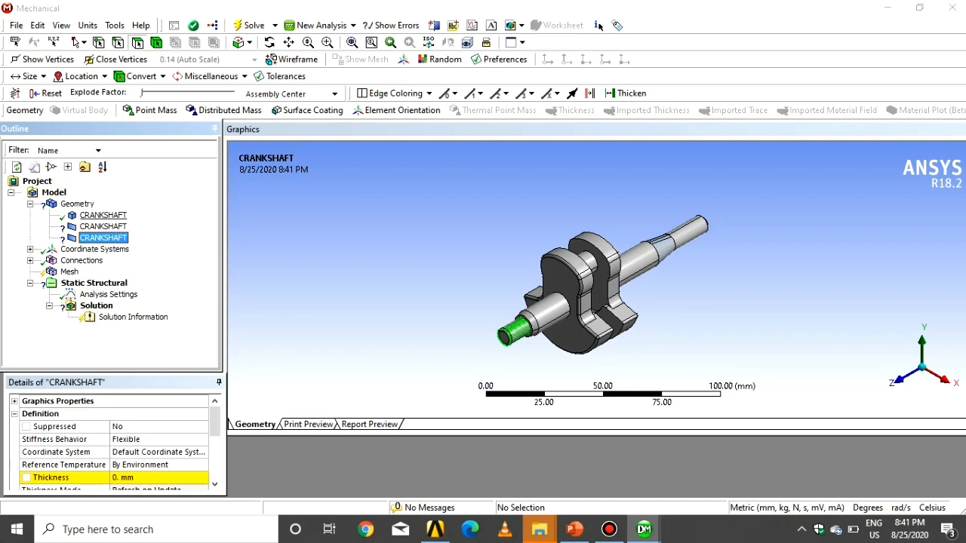
Identify the three crankshaft bodies and set the thickness of the tapered surface body to 1 mm
click(103, 215)
click(103, 227)
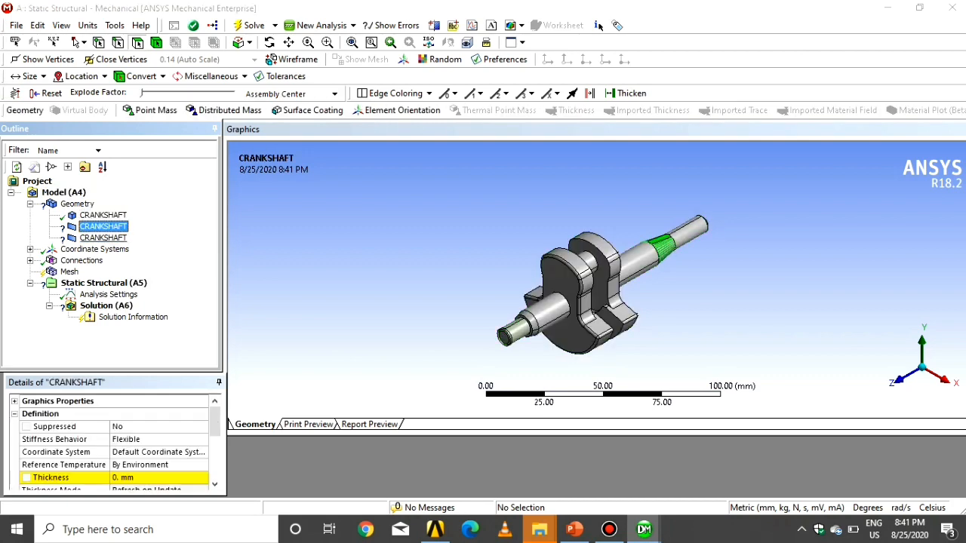
click(103, 238)
click(103, 215)
click(102, 227)
click(151, 478)
text(1)
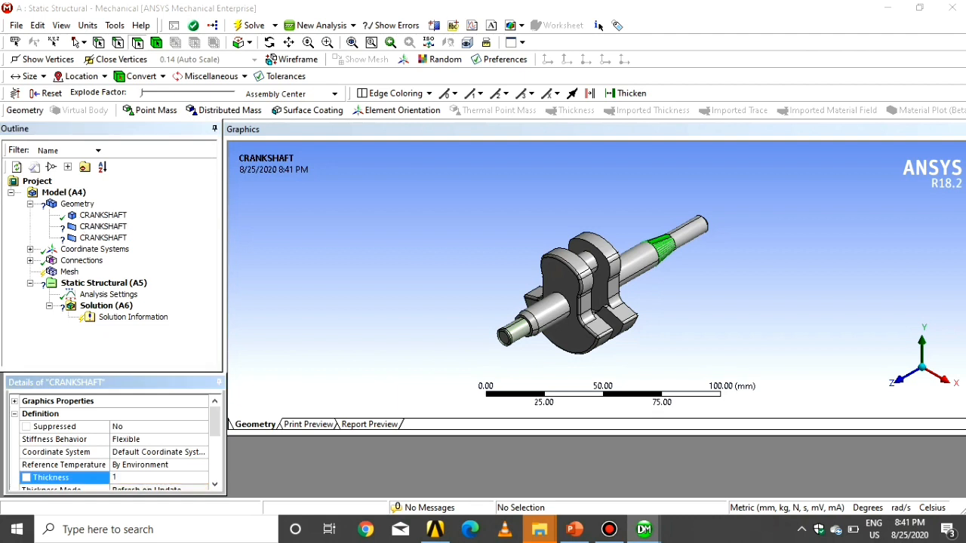
Set the thickness of the surface body at the crankshaft's short end to 1 mm
click(103, 239)
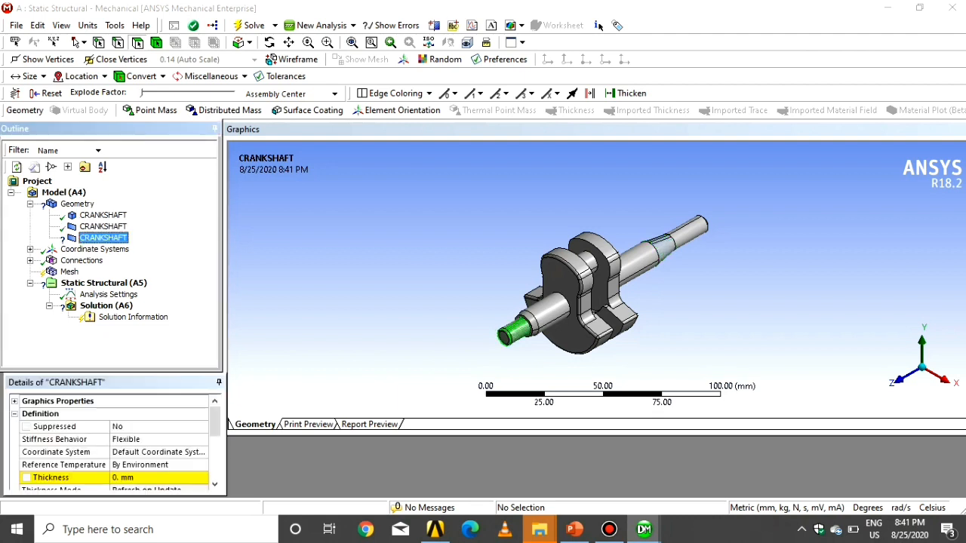
click(151, 478)
text(1)
click(324, 332)
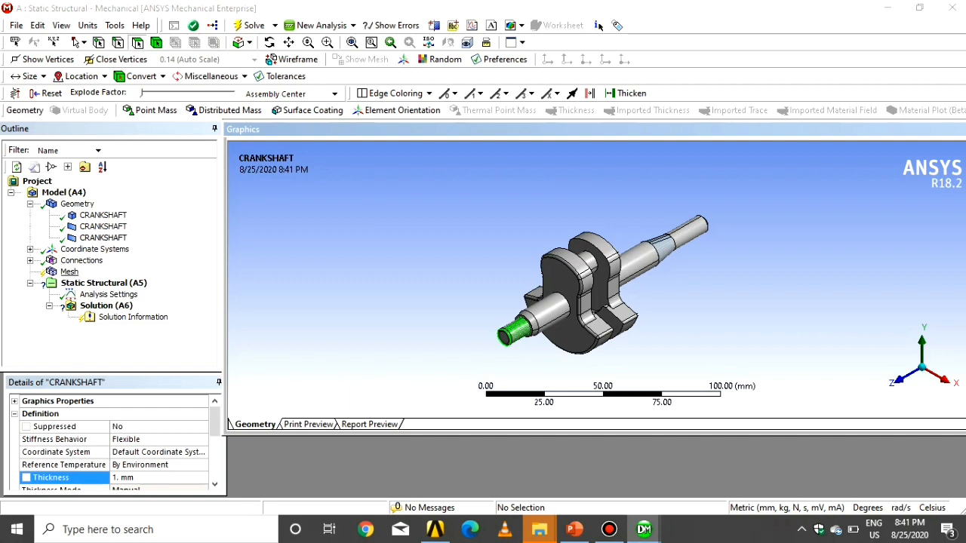
Generate the crankshaft mesh with the default settings and inspect its elements up close
click(69, 272)
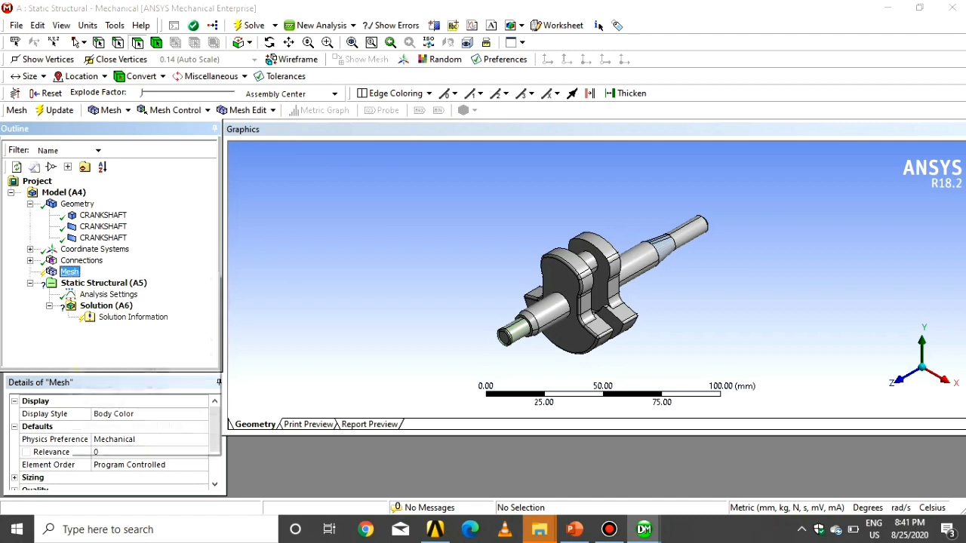
right_click(69, 272)
click(114, 321)
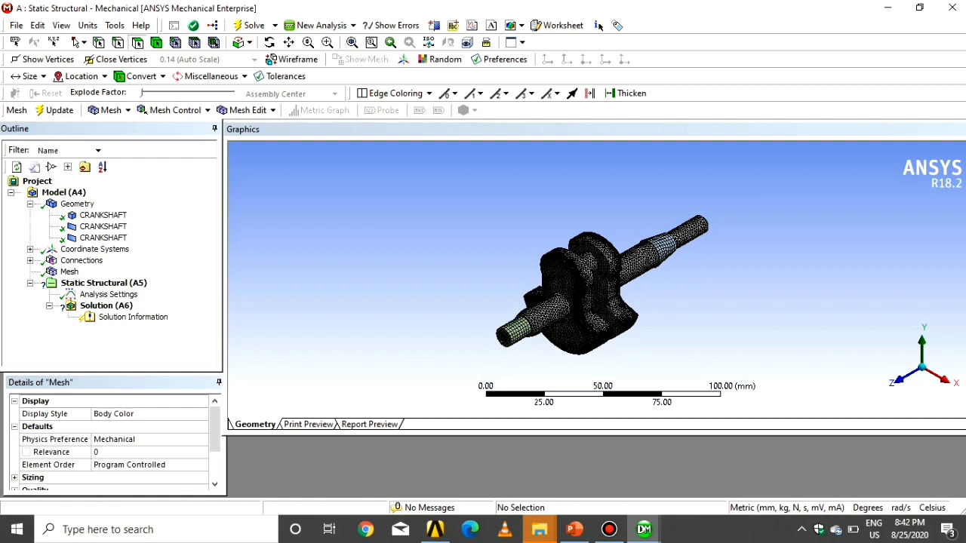
scroll(370, 307, up, 8)
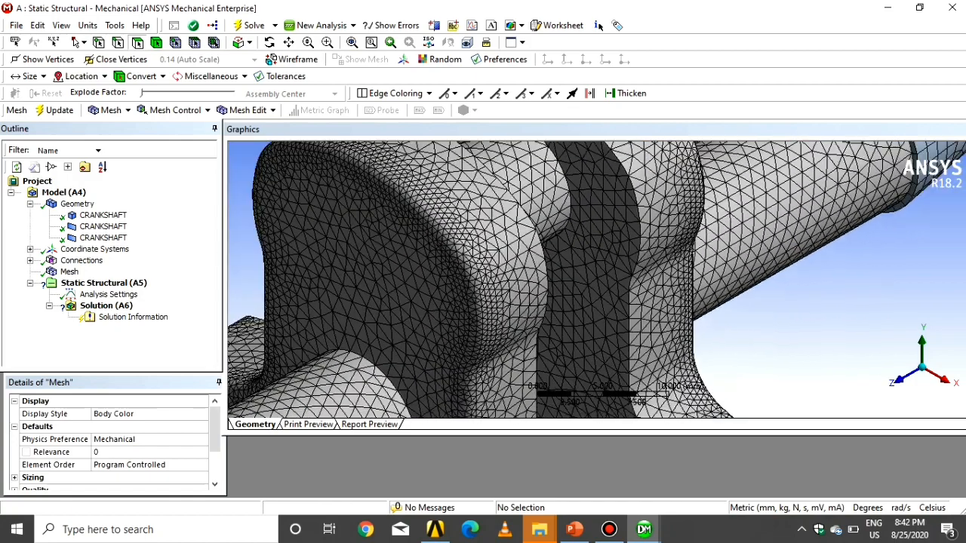
scroll(575, 317, down, 8)
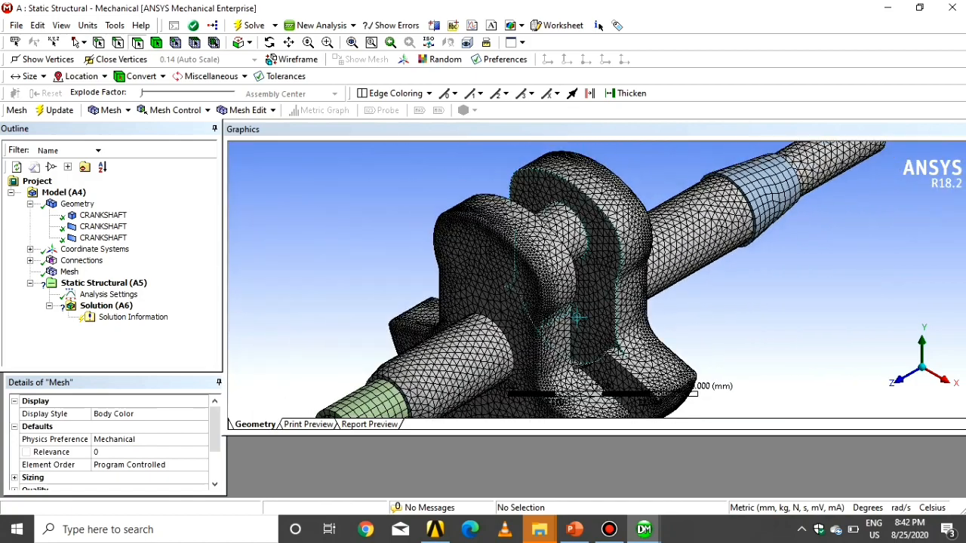
scroll(575, 317, down, 3)
Insert a mesh method and scope it to the solid crankshaft body
click(103, 282)
click(69, 272)
right_click(68, 272)
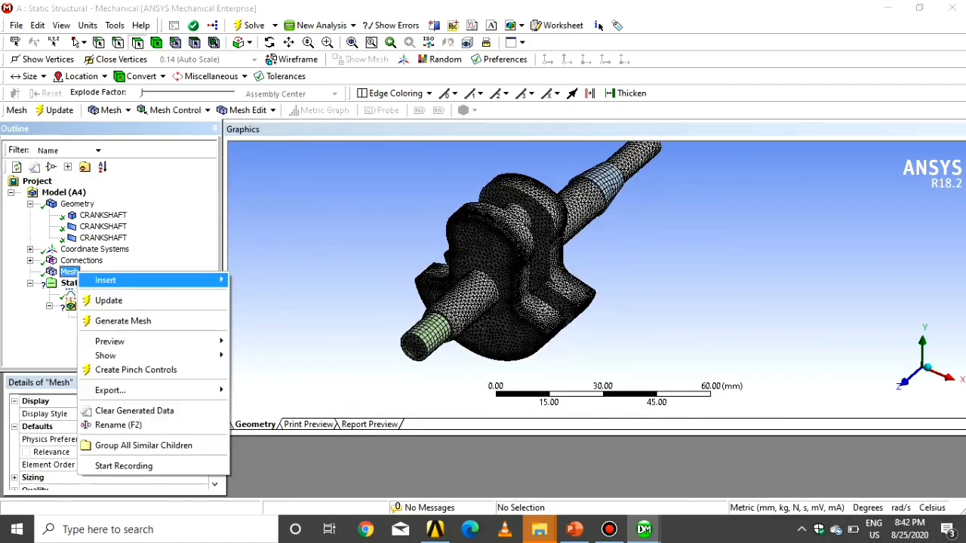
mouse_move(151, 280)
click(260, 278)
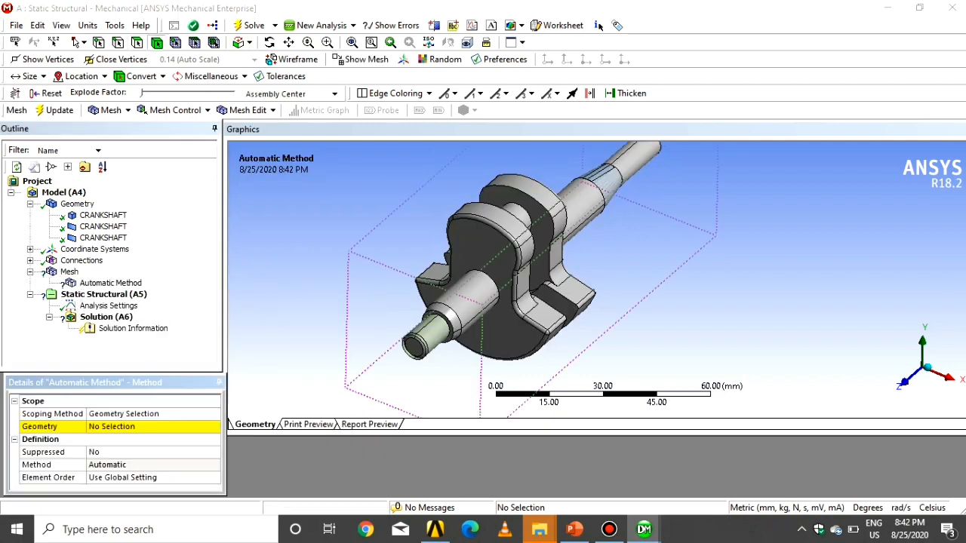
click(480, 267)
click(120, 427)
click(118, 427)
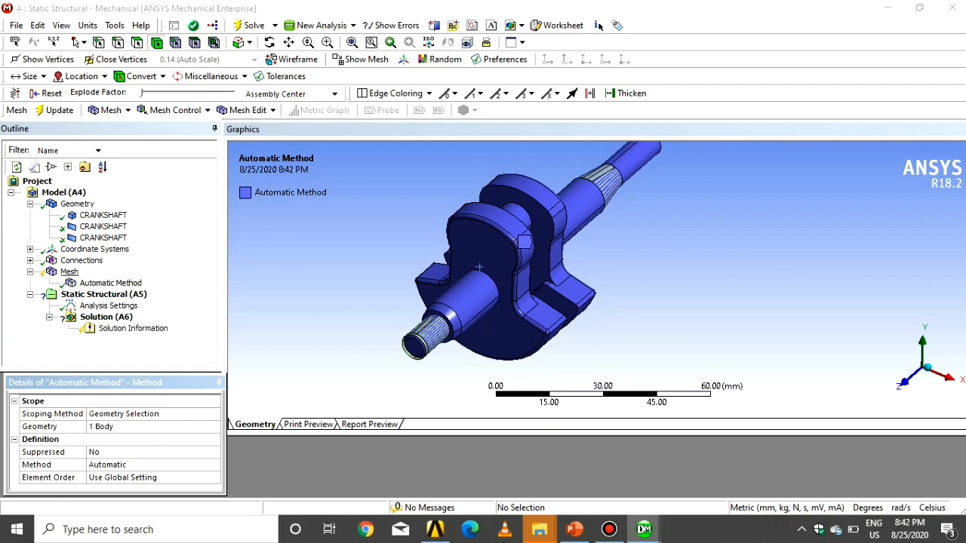
Add a mesh body sizing on the solid crankshaft body with an element size of 2 mm
right_click(69, 272)
mouse_move(151, 279)
click(247, 300)
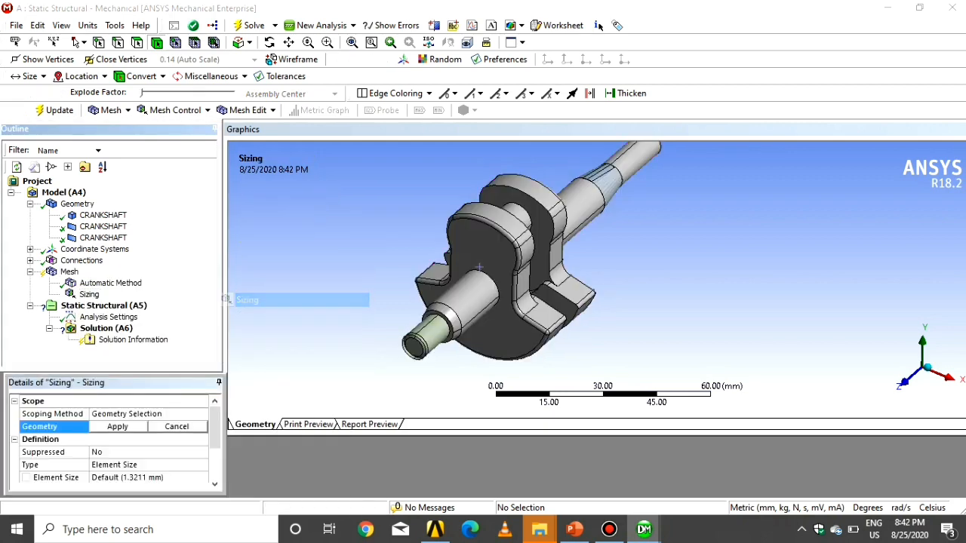
click(118, 427)
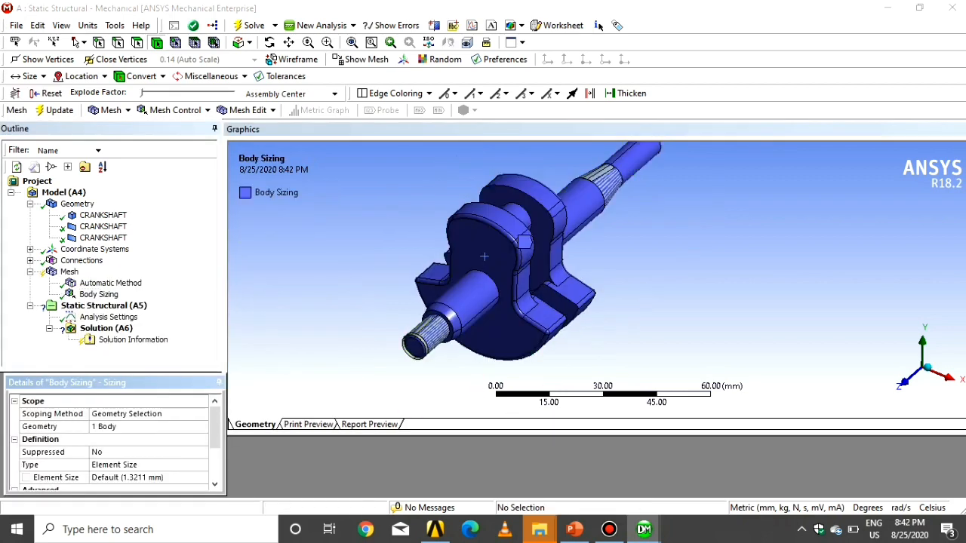
click(143, 477)
text(2)
key(Return)
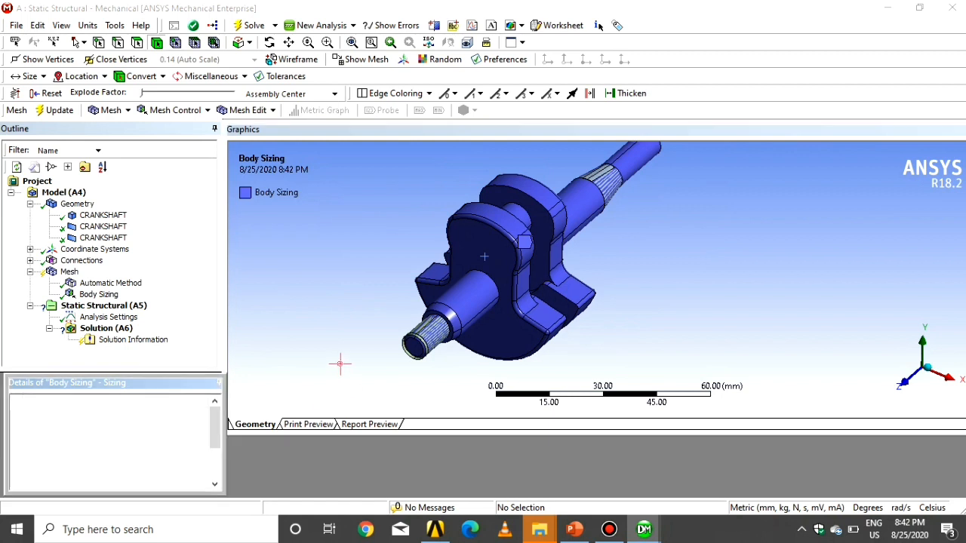
Set the global mesh sizing's maximum face size to 2 mm
click(69, 272)
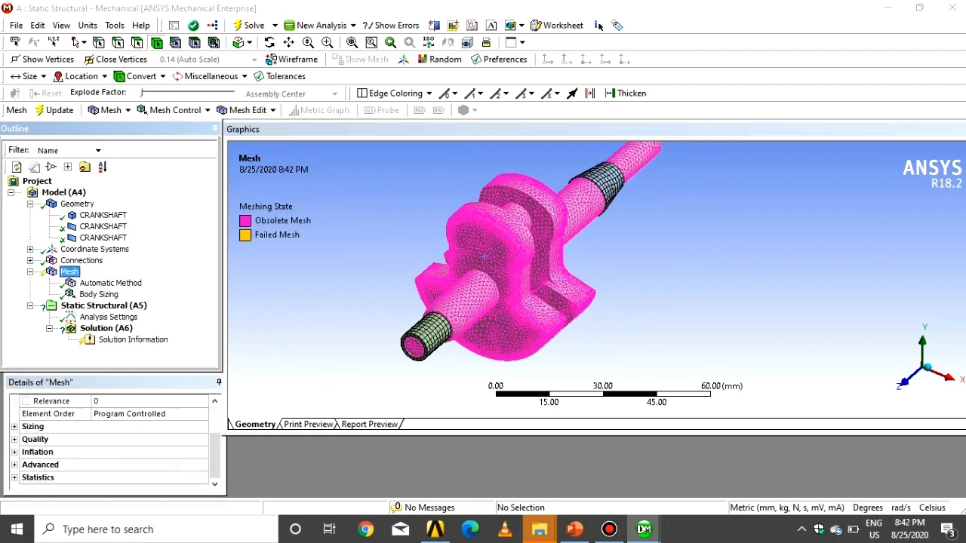
click(14, 427)
click(143, 478)
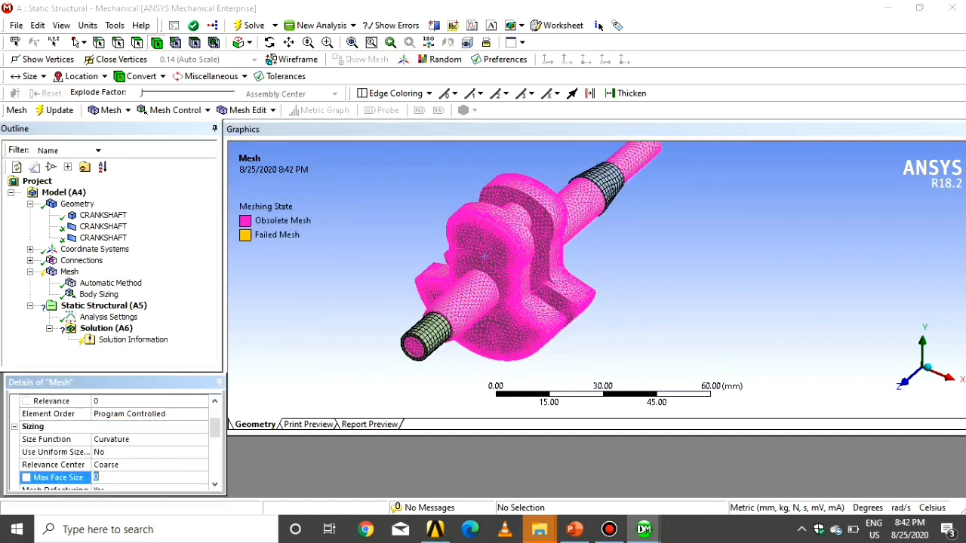
text(2)
key(Return)
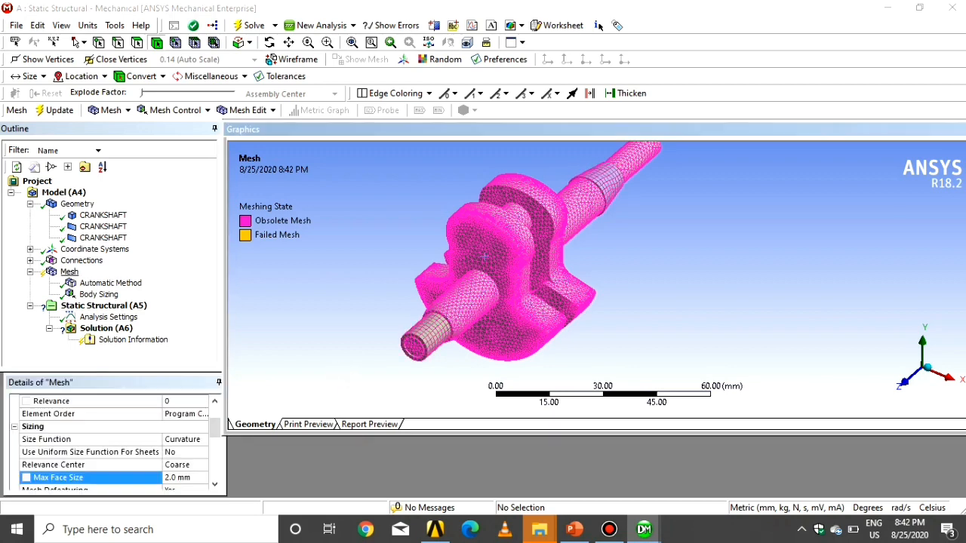
Set the crankshaft's mesh method to Hex Dominant and generate the mesh again
right_click(72, 272)
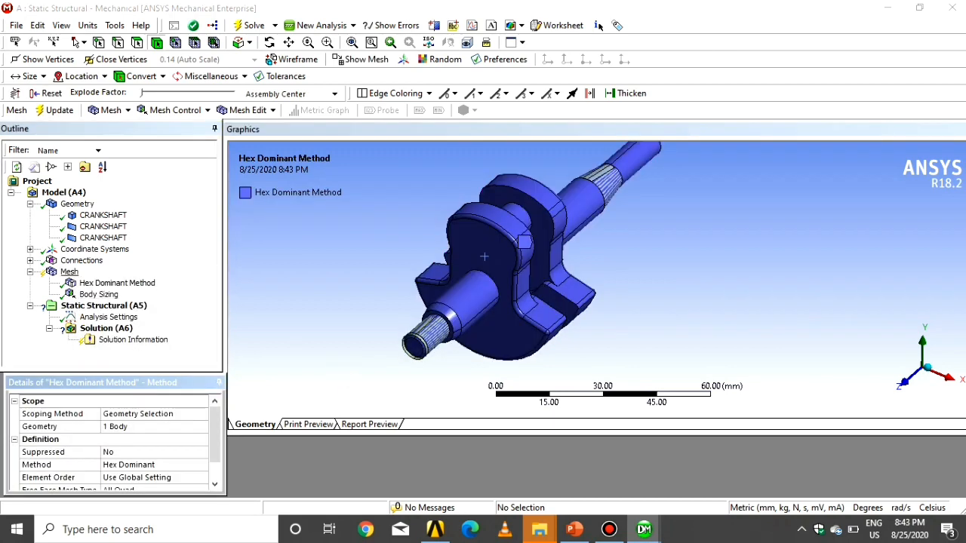
right_click(72, 271)
click(117, 319)
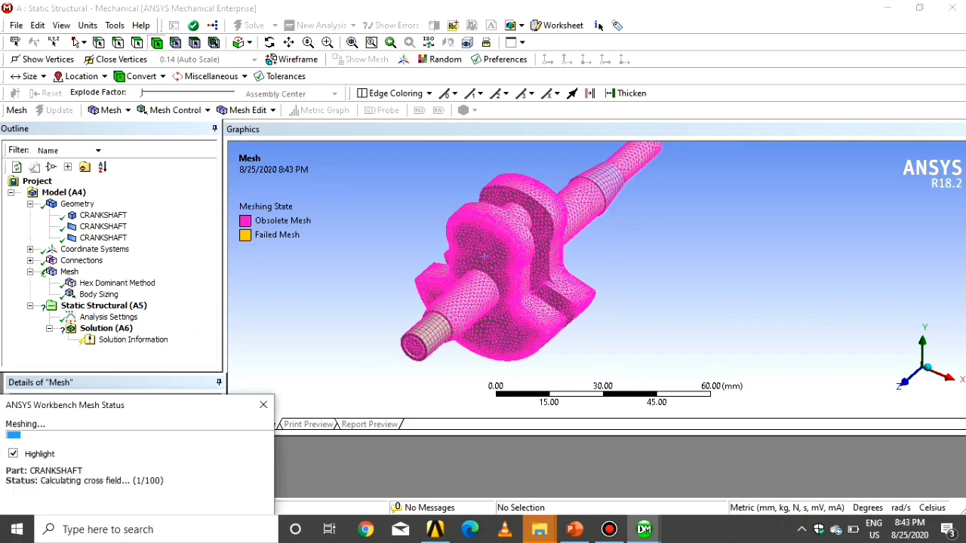
Insert a fixed support into the static structural analysis
key(Down)
key(Down)
key(Down)
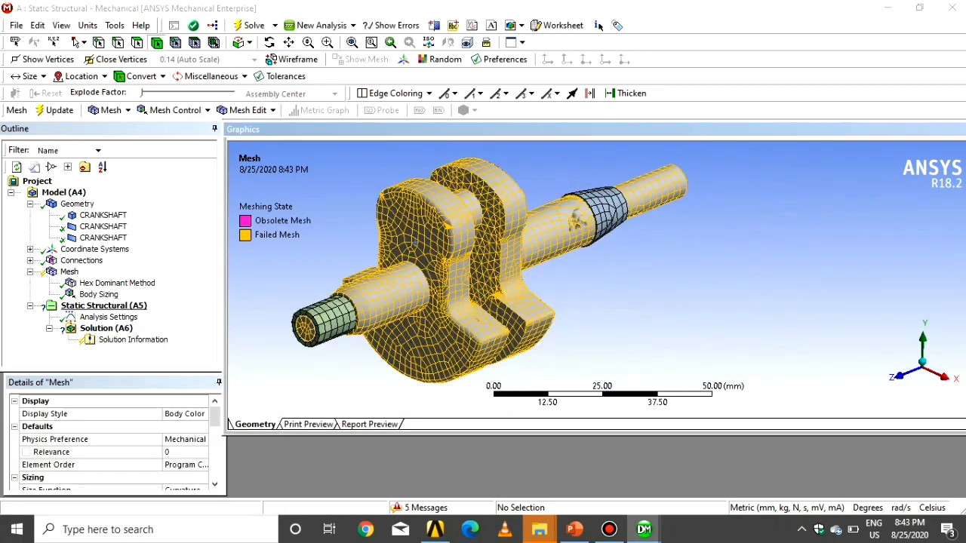
right_click(111, 306)
mouse_move(196, 314)
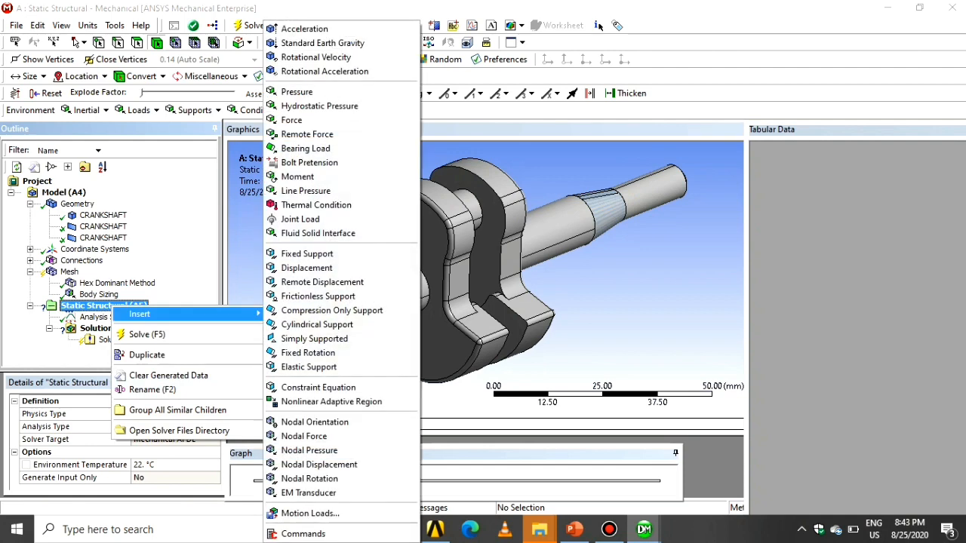
click(354, 253)
Scope the fixed support to the four tapered faces of the shaft, two at each end beside the main journals
click(396, 298)
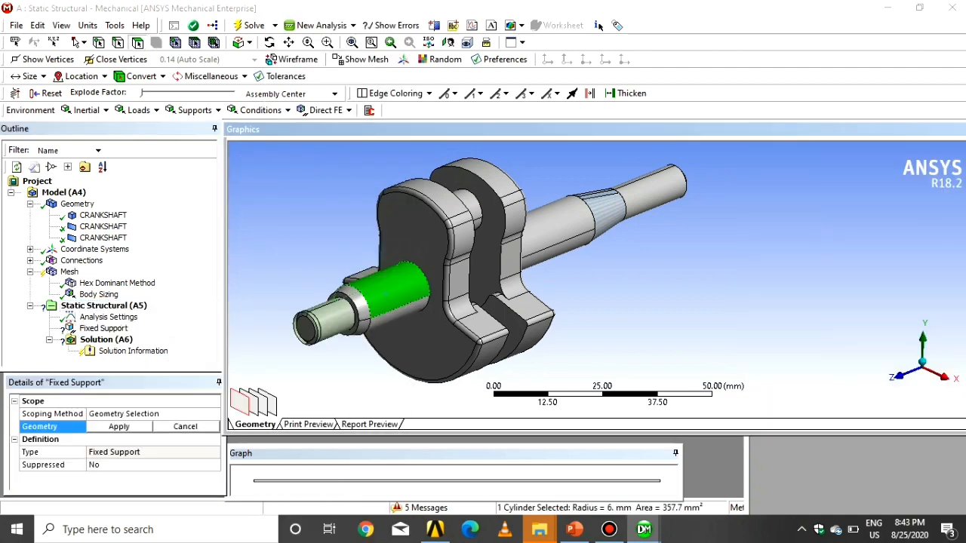
ctrl+click(393, 319)
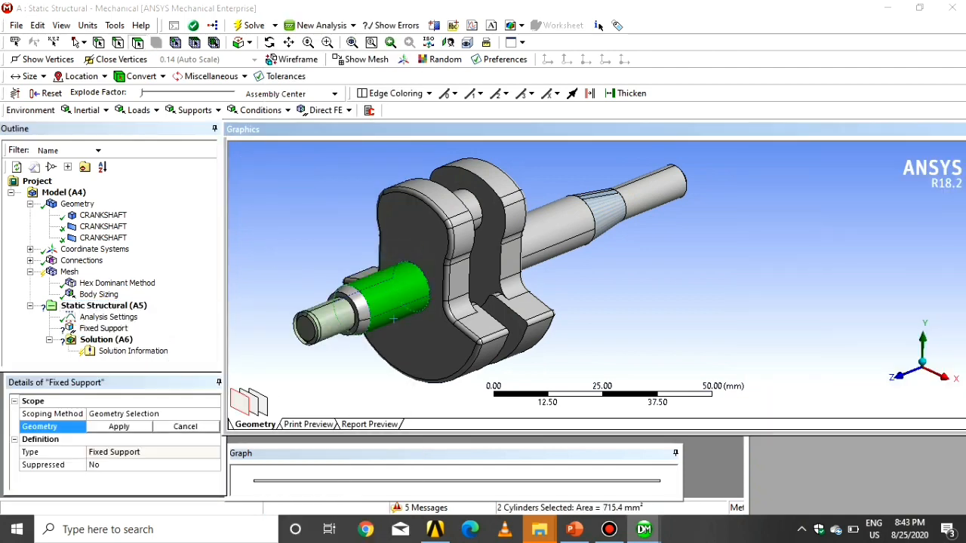
click(356, 323)
ctrl+click(363, 324)
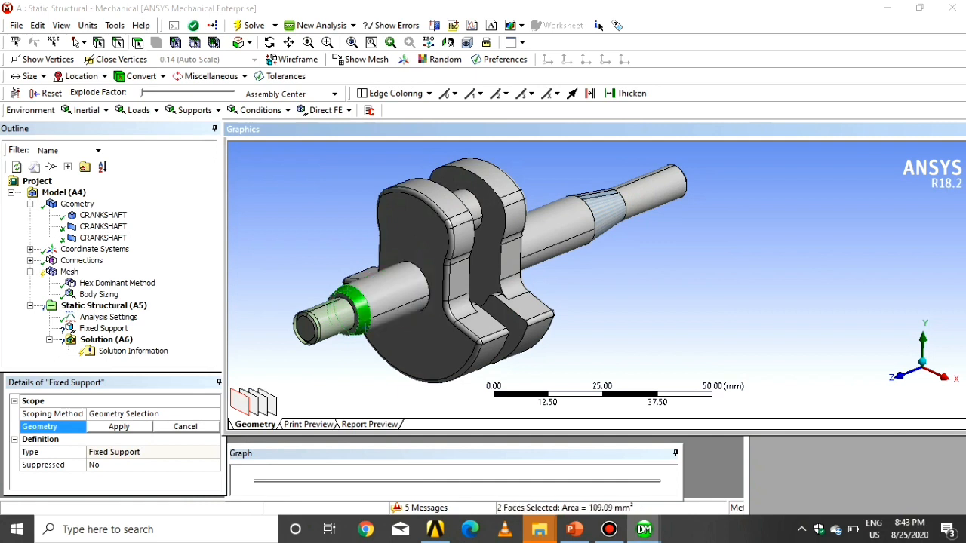
ctrl+click(606, 213)
scroll(606, 214, down, 1)
middle_drag(606, 214, 628, 275)
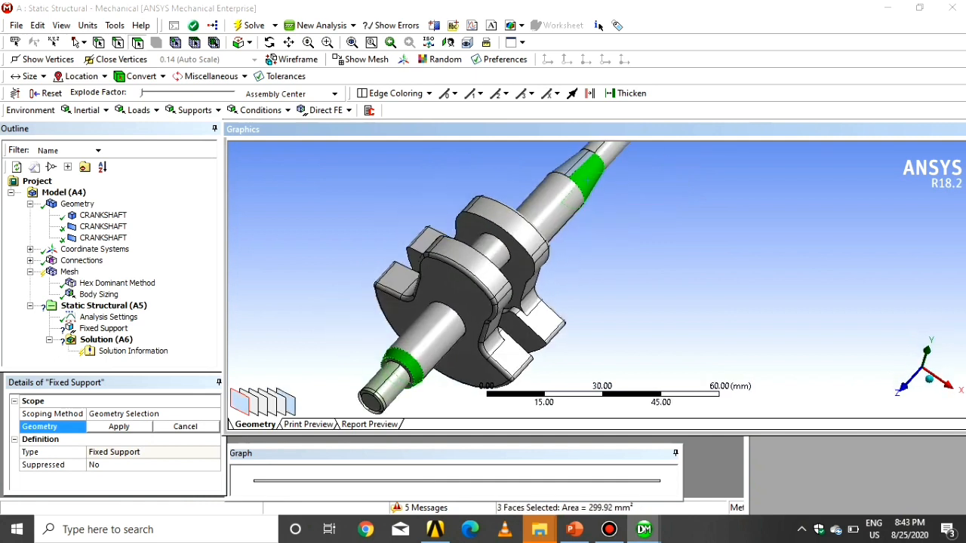
ctrl+click(566, 189)
scroll(578, 166, down, 1)
middle_drag(592, 196, 522, 160)
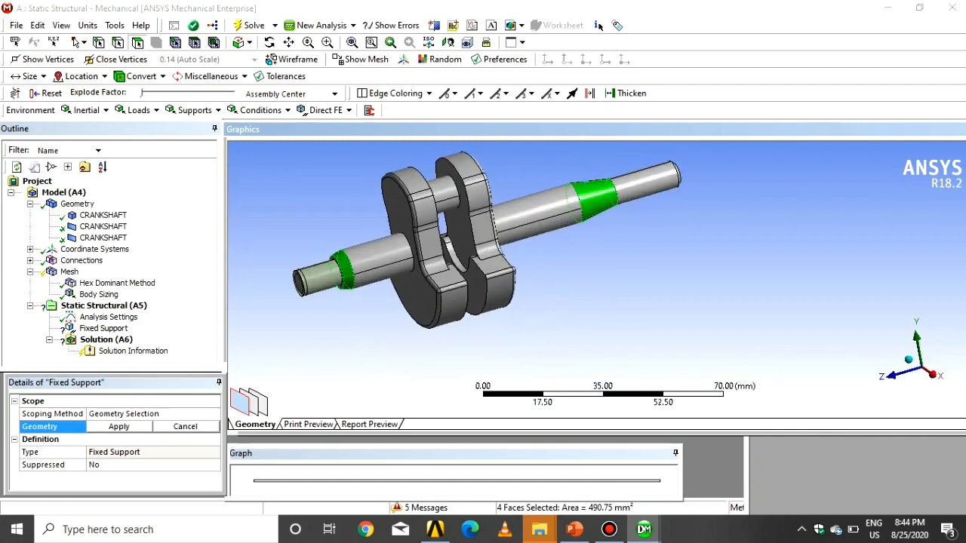
click(118, 426)
scroll(593, 284, down, 1)
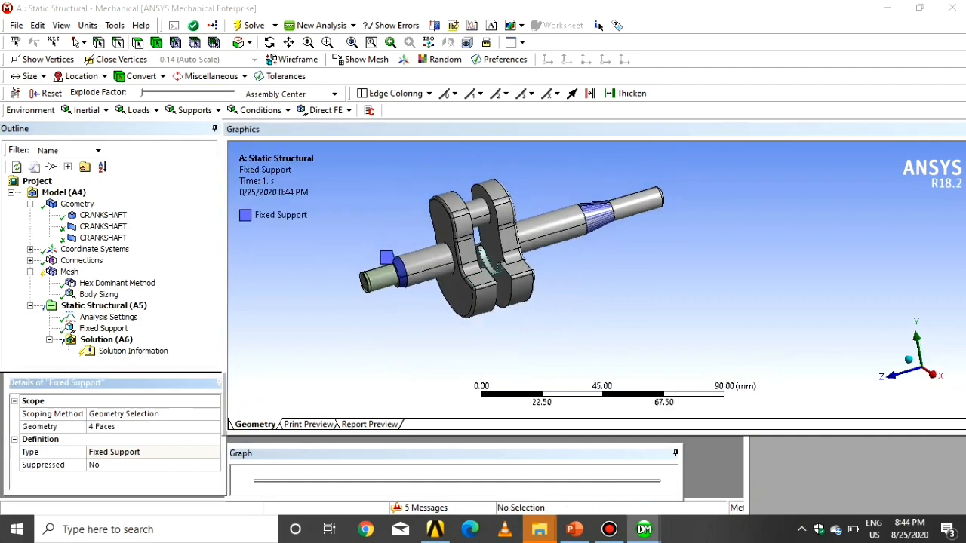
Insert a force and scope it to the two cylindrical crankpin faces between the crank webs
middle_drag(494, 260, 537, 289)
click(103, 305)
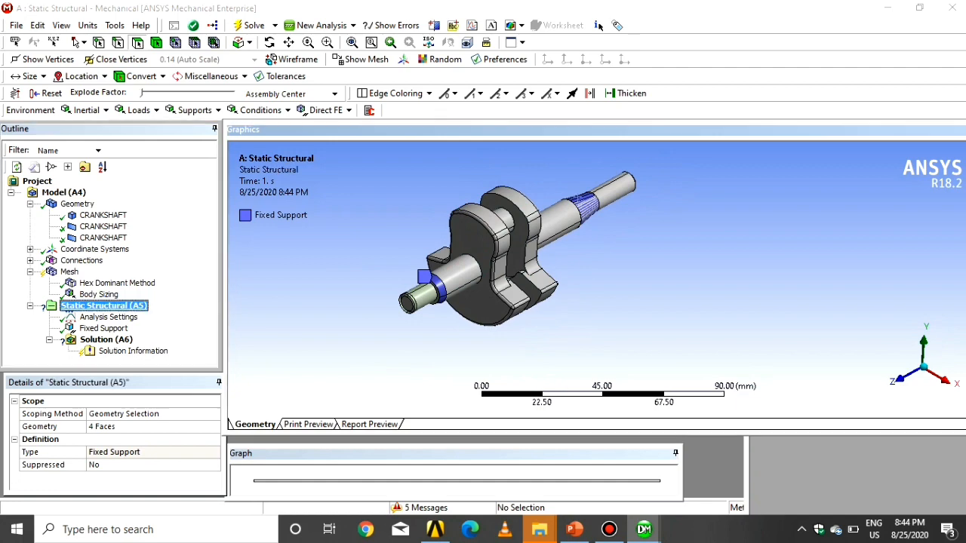
right_click(116, 306)
mouse_move(144, 311)
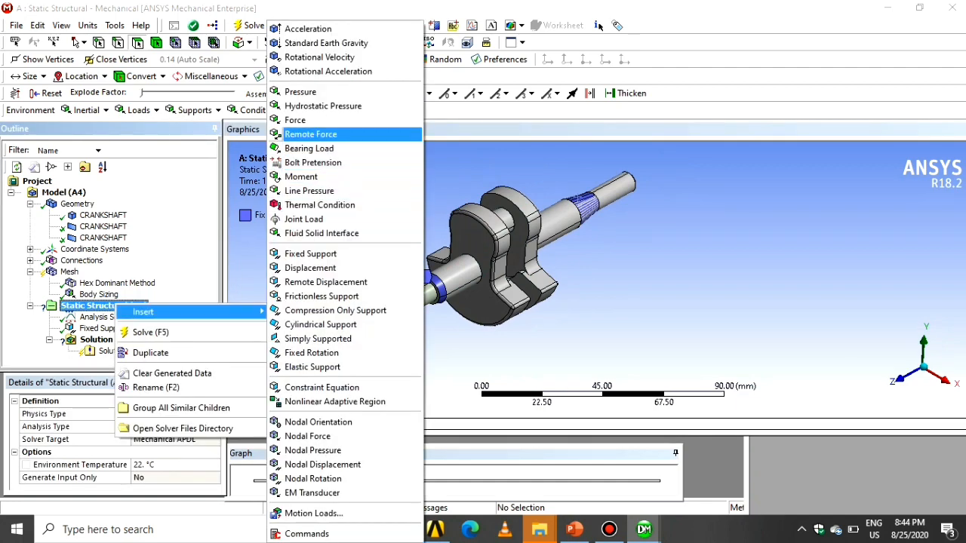
click(295, 120)
click(499, 218)
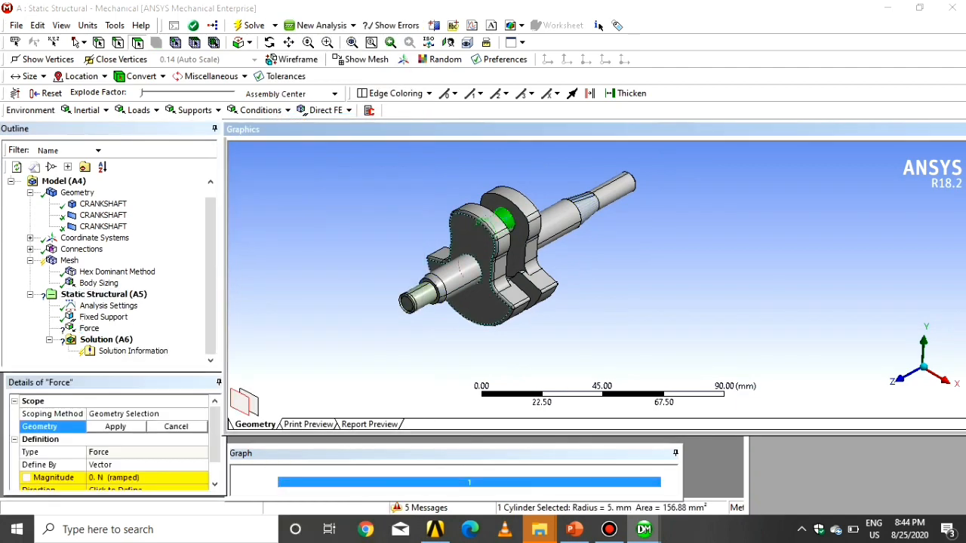
middle_drag(528, 257, 558, 264)
ctrl+click(517, 245)
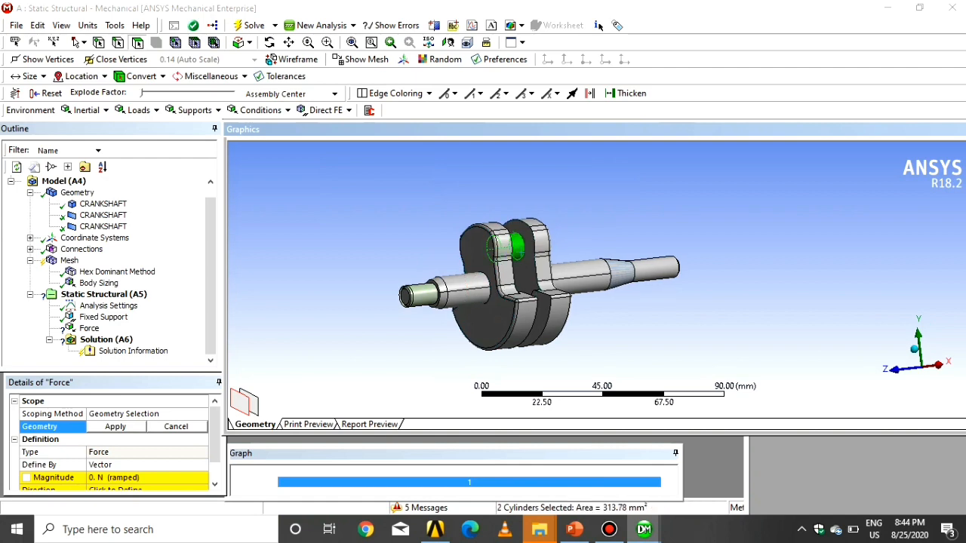
click(115, 426)
Switch to PowerPoint to read the required force on the Problem Statement slide, and return to ANSYS Mechanical
click(148, 451)
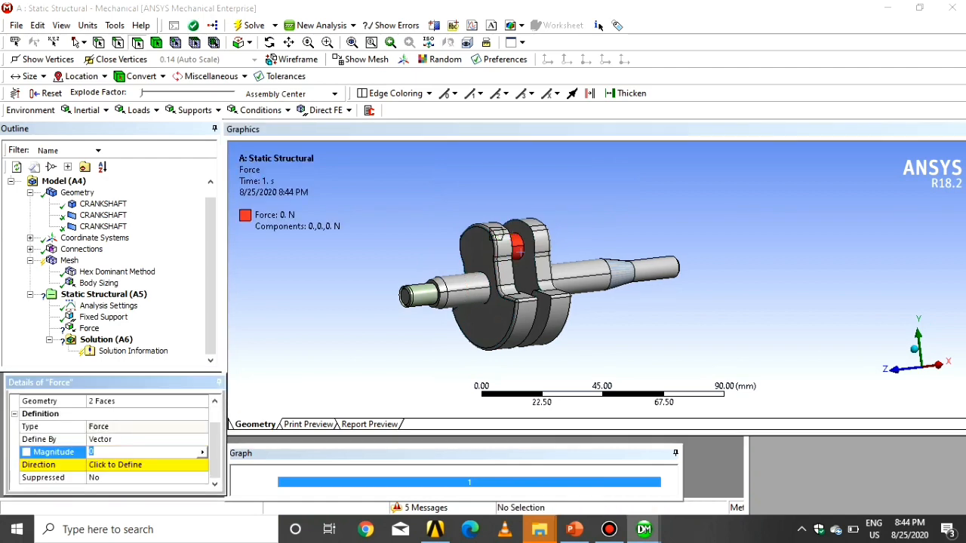
key(alt+Tab)
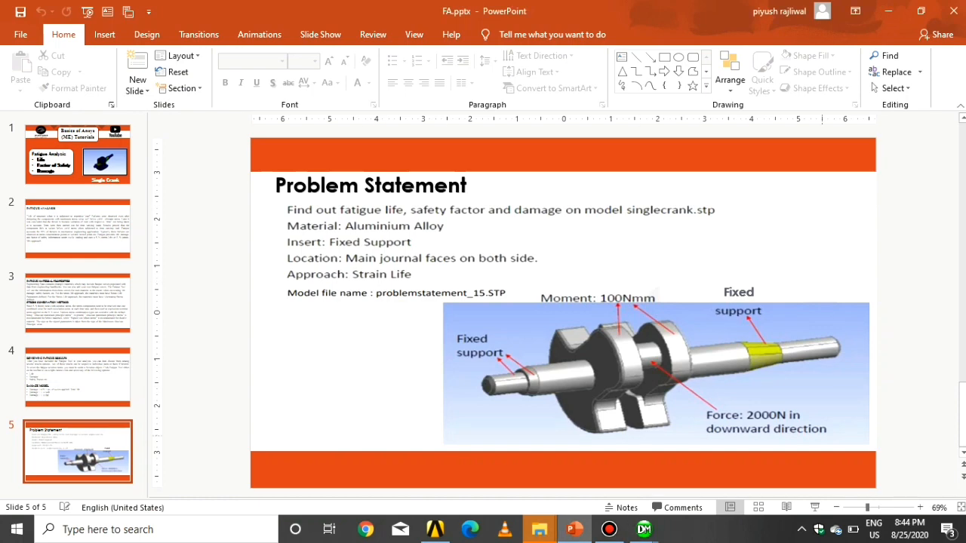
mouse_move(644, 529)
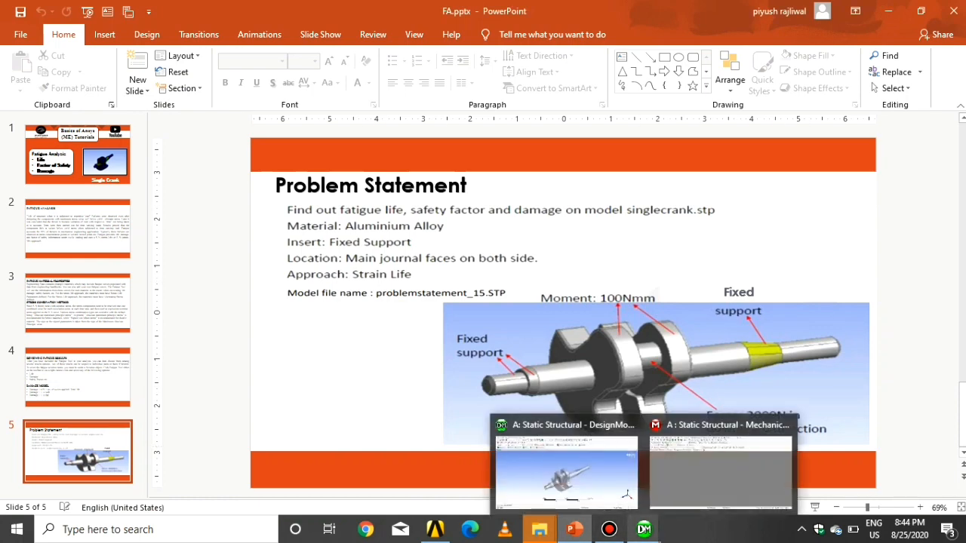
click(724, 464)
Set the force magnitude to 2000 N
click(139, 453)
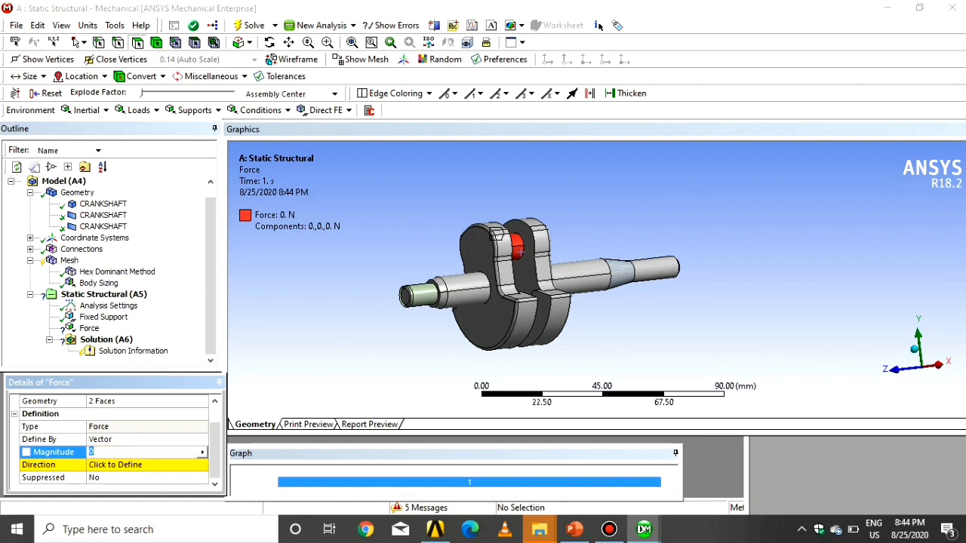
text(2000)
key(Return)
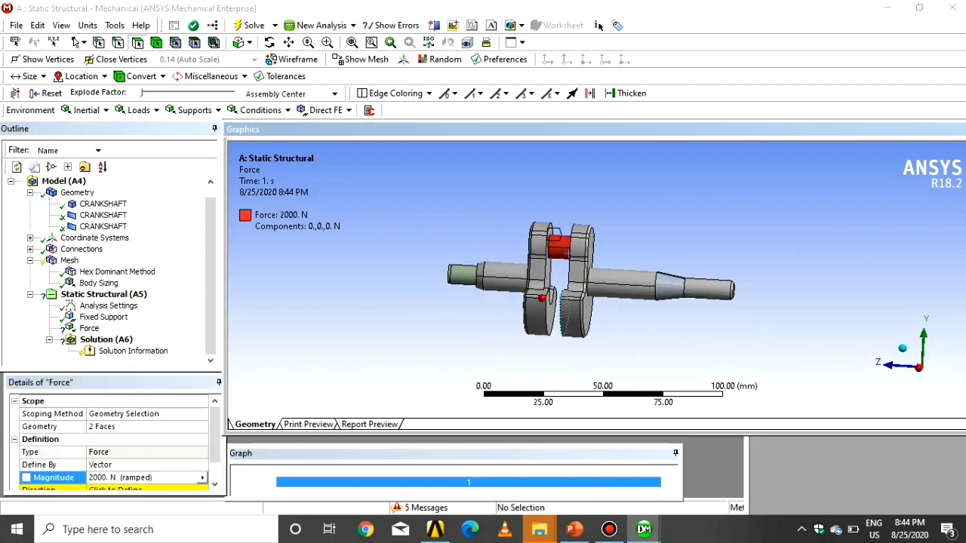
Define the crankpin force by components with a Y component of -2000 N
middle_drag(549, 253, 557, 257)
scroll(557, 258, down, 1)
click(136, 439)
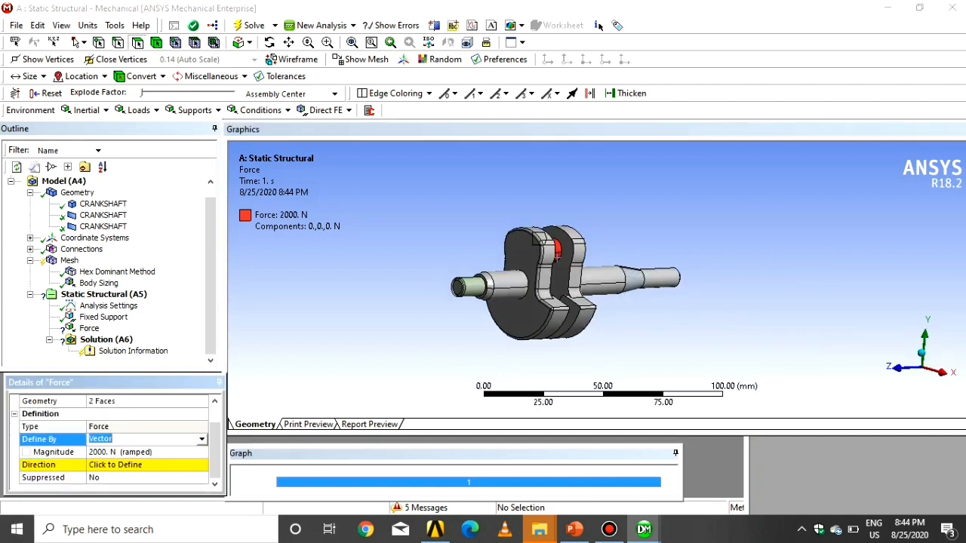
click(202, 439)
click(115, 451)
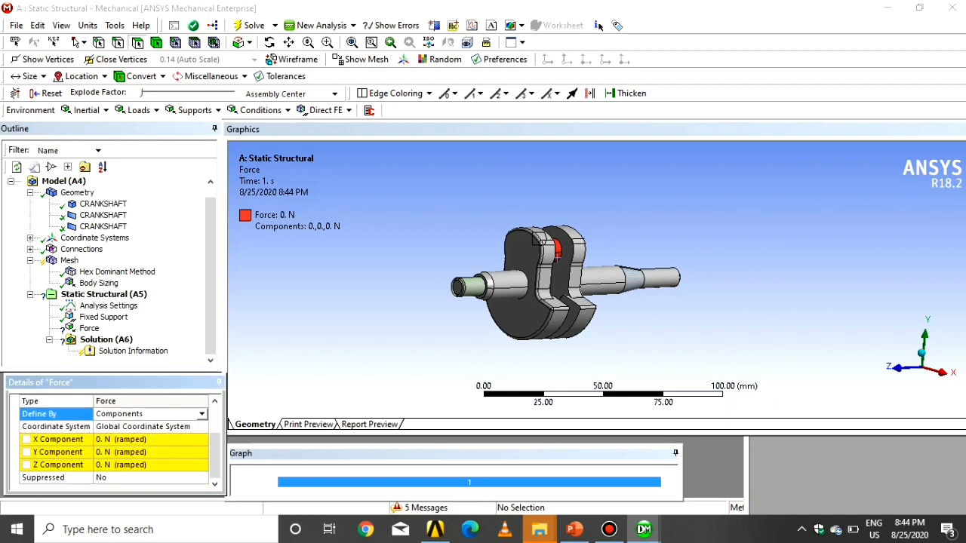
click(125, 452)
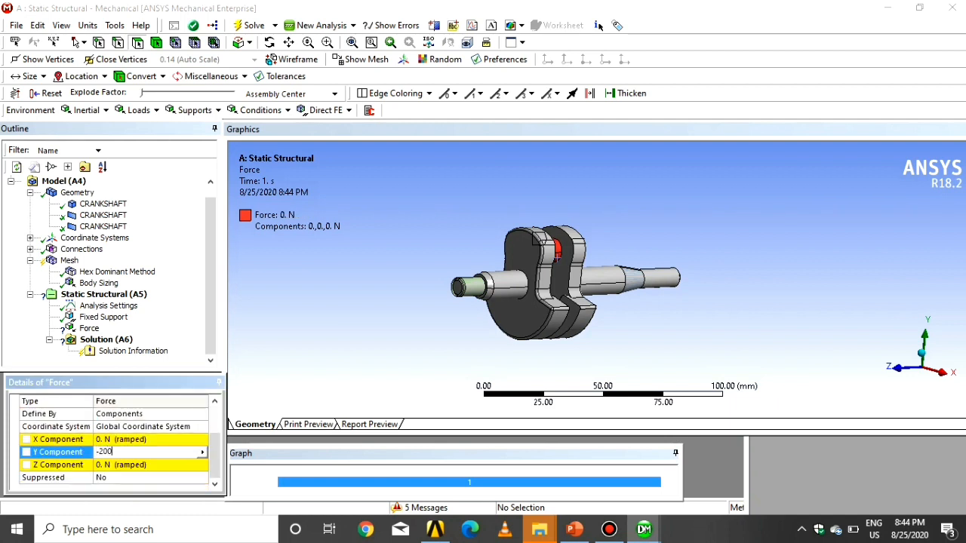
key(Return)
Insert a moment and scope it to the curved upper faces of the two crank webs
mouse_move(557, 257)
middle_down()
mouse_move(567, 262)
mouse_move(560, 253)
middle_up()
right_click(102, 295)
mouse_move(181, 304)
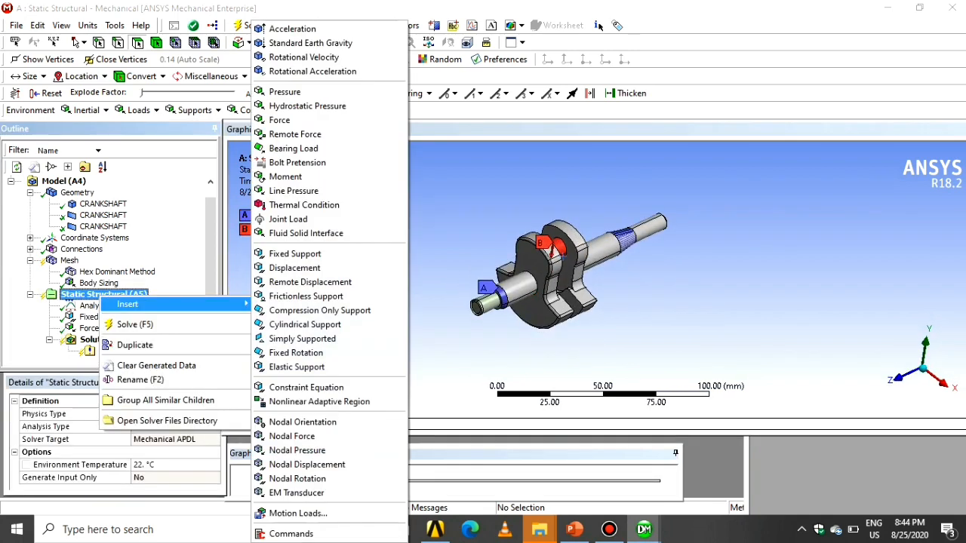
click(287, 177)
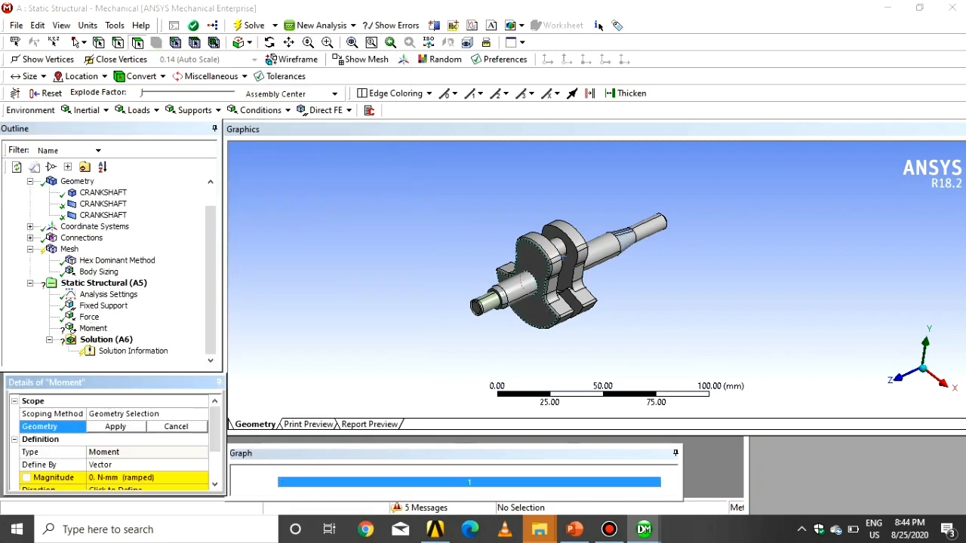
click(541, 244)
click(545, 217)
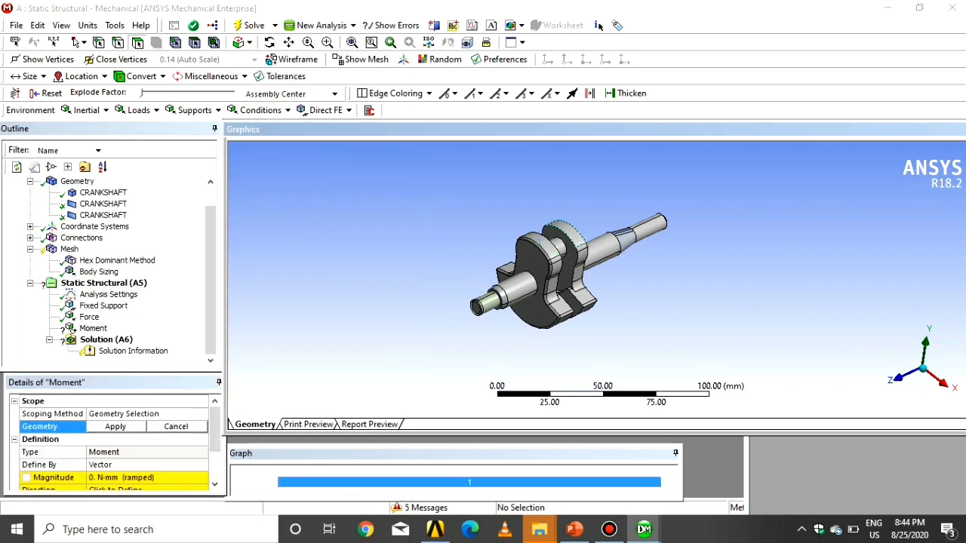
click(567, 232)
ctrl+click(542, 244)
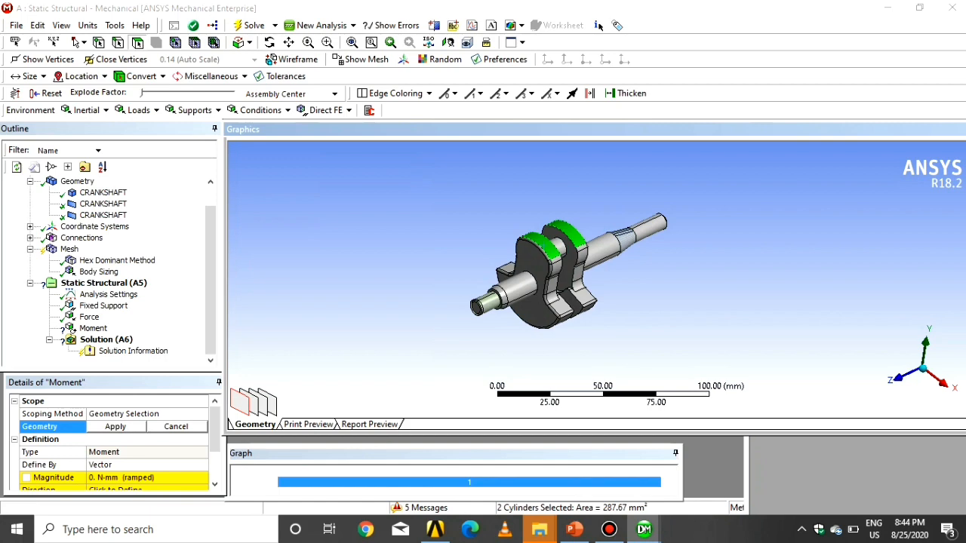
click(115, 427)
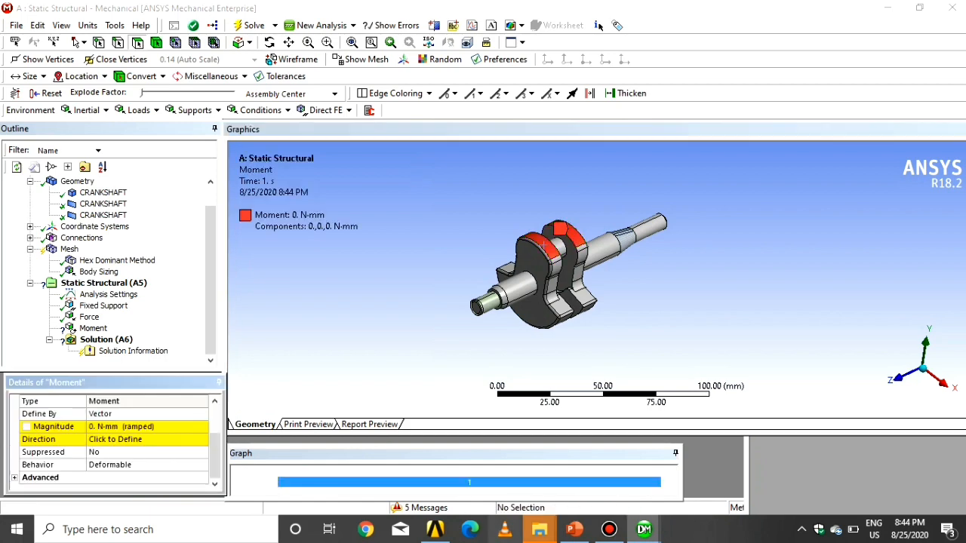
Check the required moment on the PowerPoint Problem Statement slide, and set the moment magnitude to 100 N·mm in ANSYS Mechanical
key(alt+Tab)
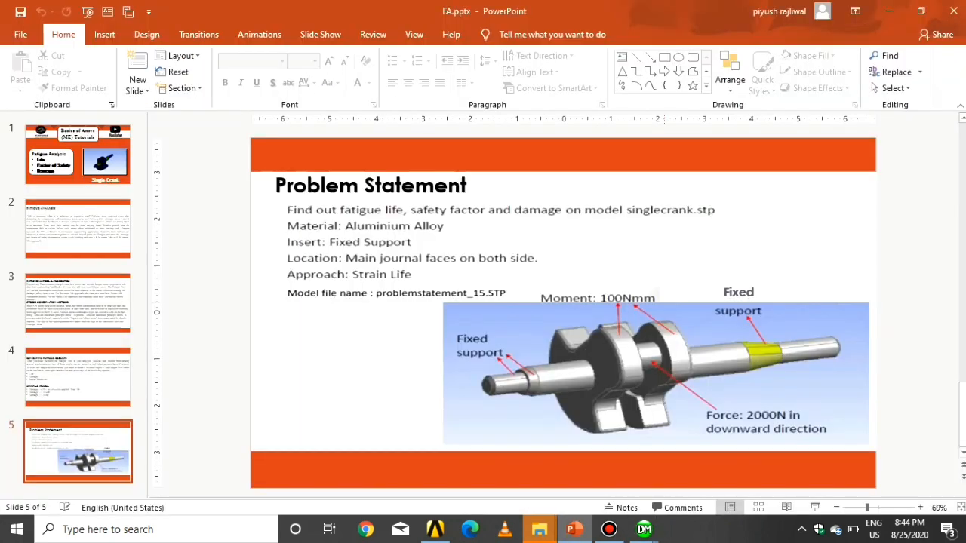
mouse_move(643, 529)
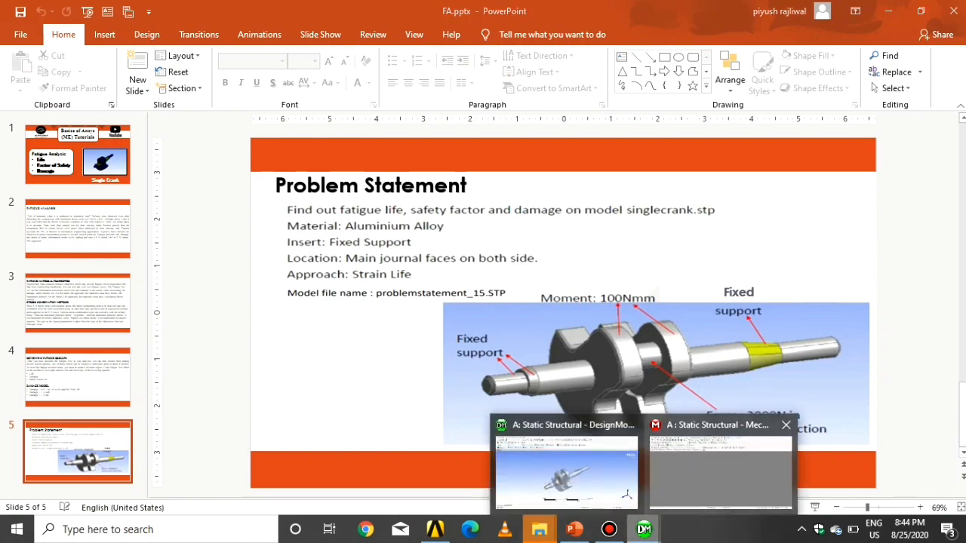
click(720, 472)
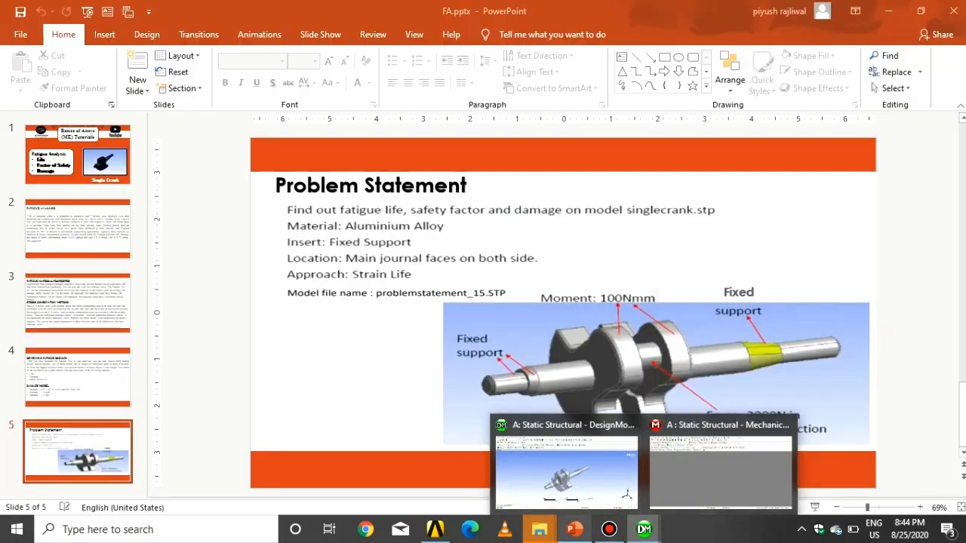
click(720, 472)
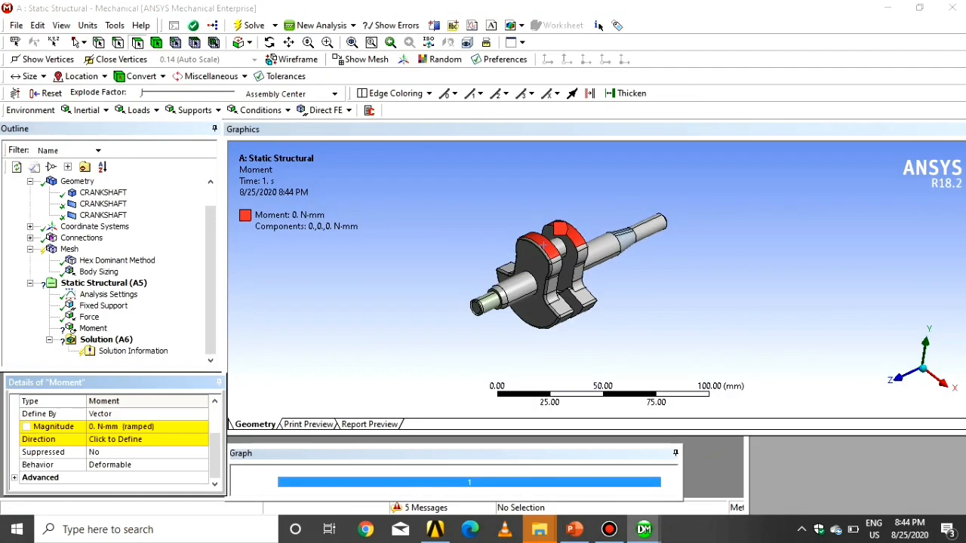
click(135, 427)
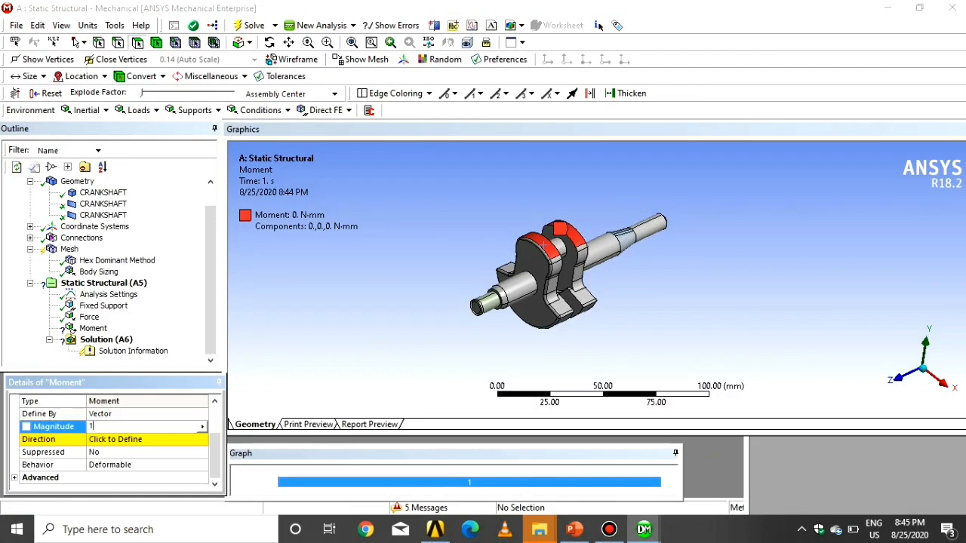
text(1000)
key(BackSpace)
key(Return)
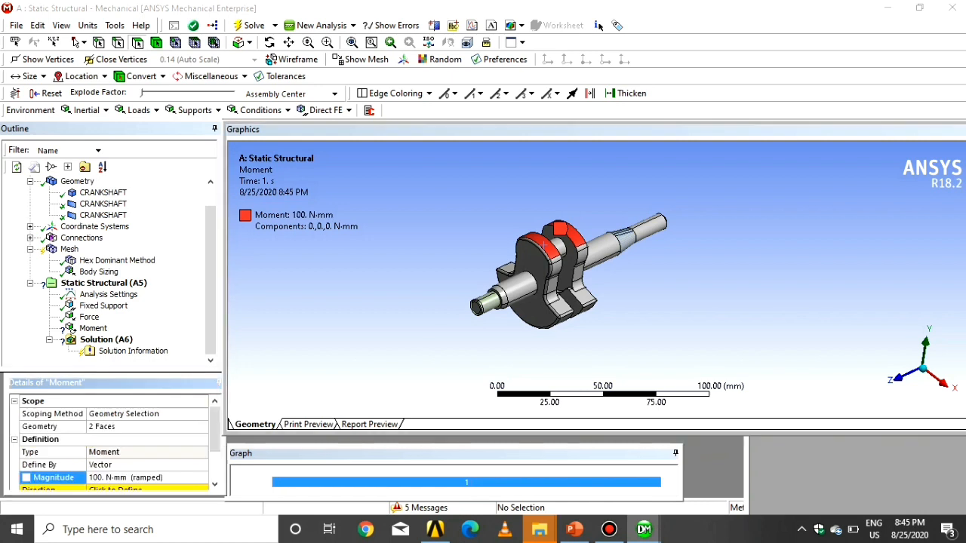
scroll(136, 445, down, 2)
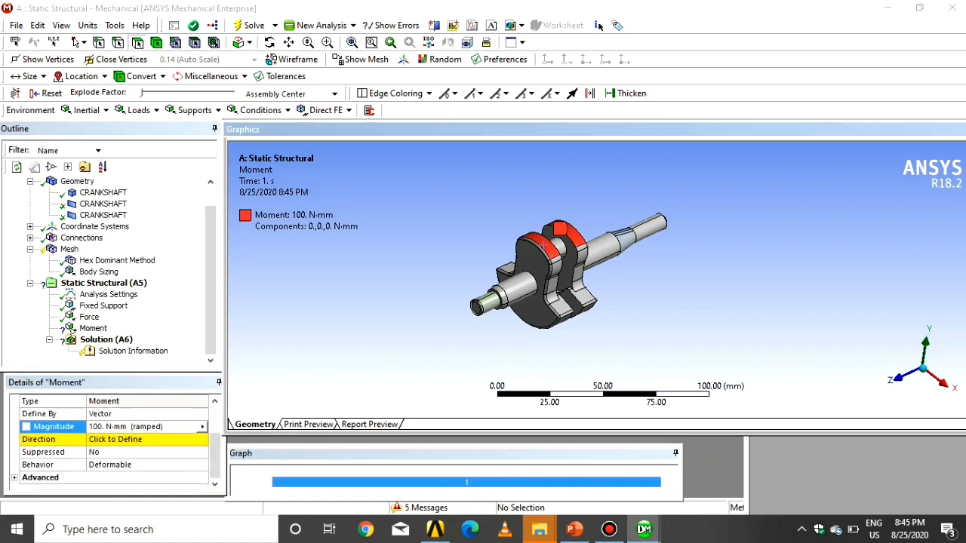
click(136, 439)
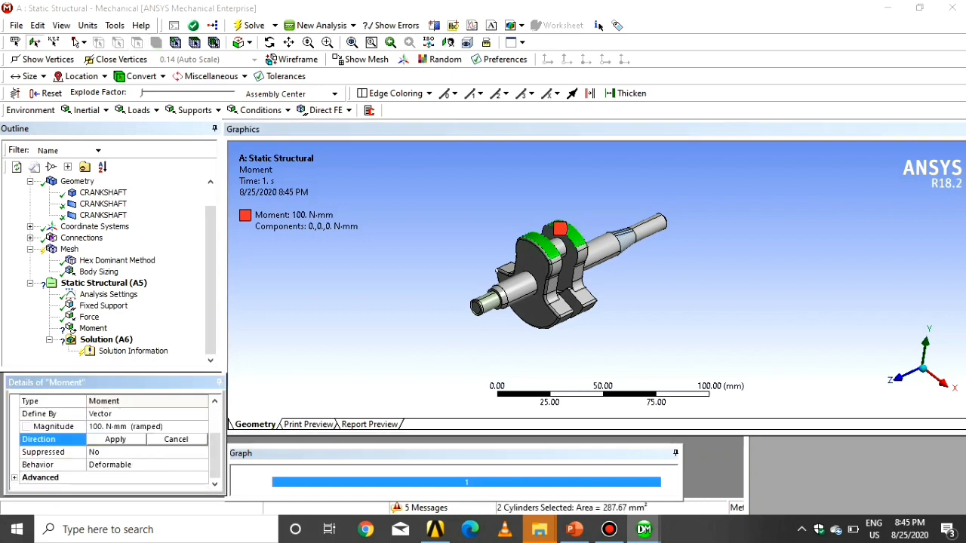
click(115, 440)
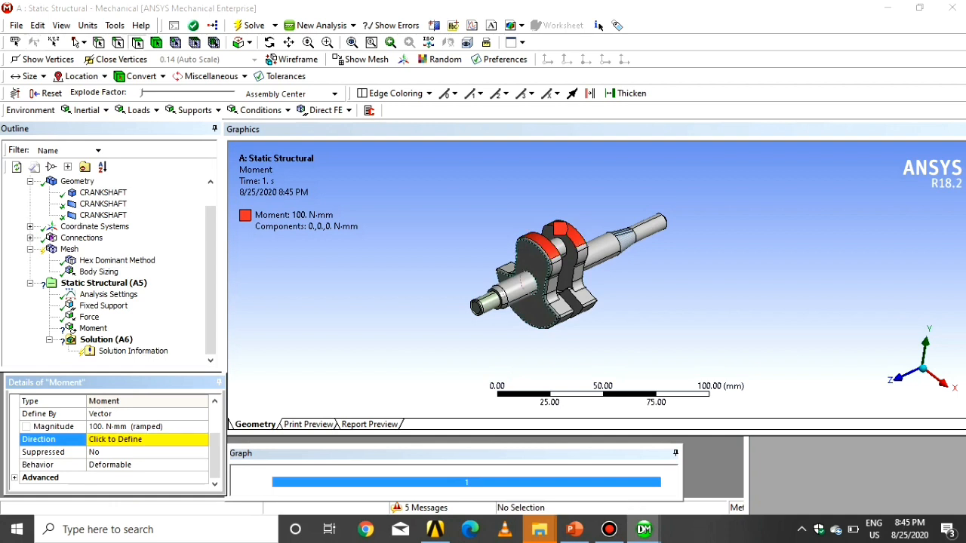
scroll(540, 317, down, 2)
scroll(603, 273, up, 2)
click(128, 439)
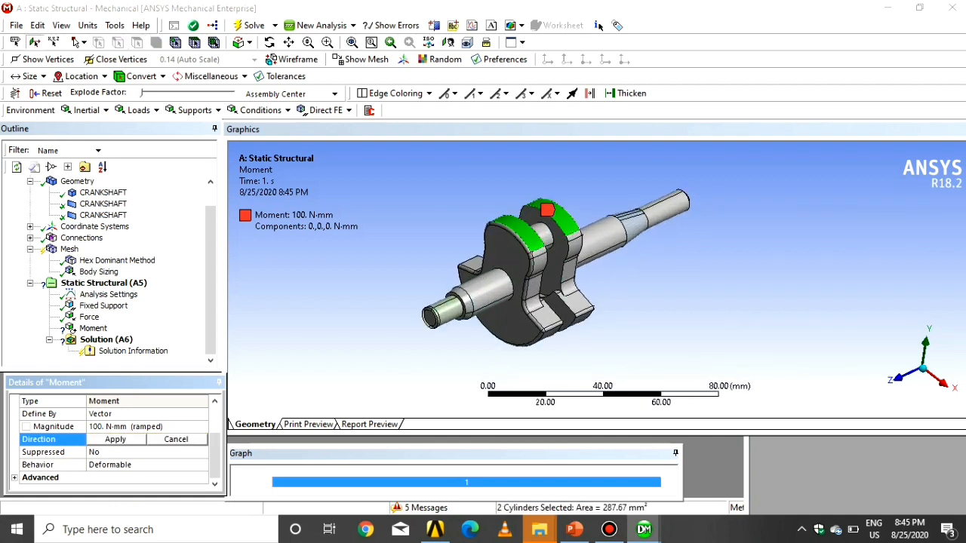
Define the crank web moment by components with a Z component of 100 N·mm
click(129, 414)
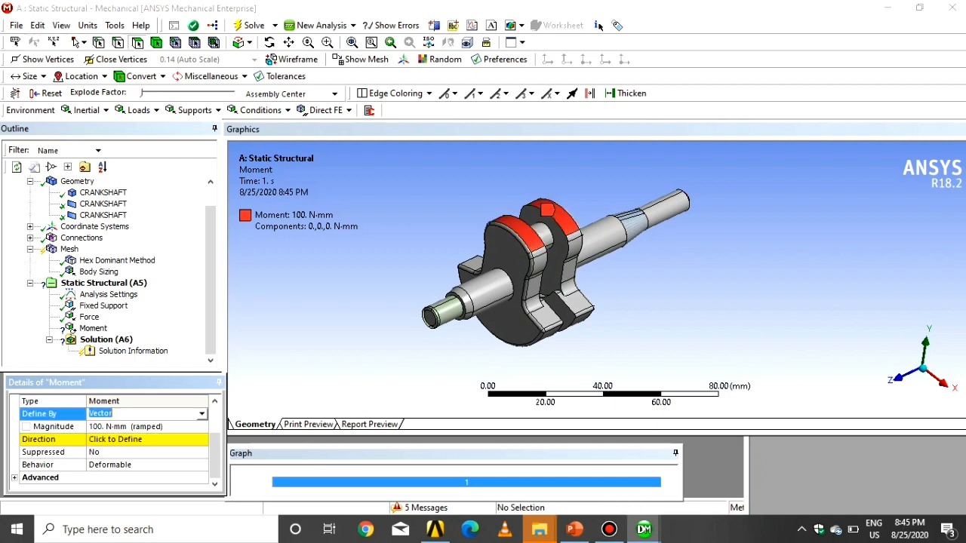
click(202, 414)
click(119, 425)
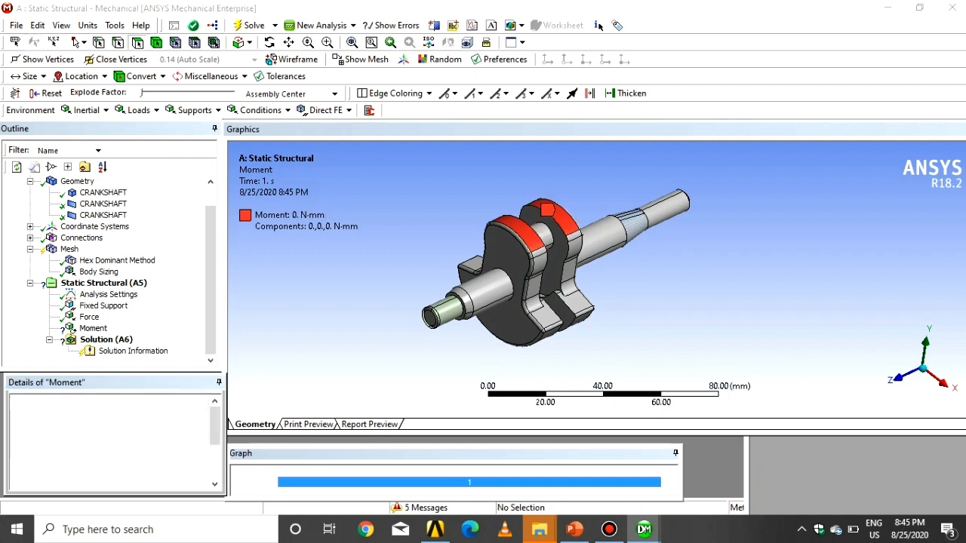
mouse_move(577, 285)
middle_down()
mouse_move(487, 262)
mouse_move(520, 266)
mouse_move(564, 288)
middle_up()
scroll(113, 451, down, 2)
click(149, 439)
text(100)
key(Return)
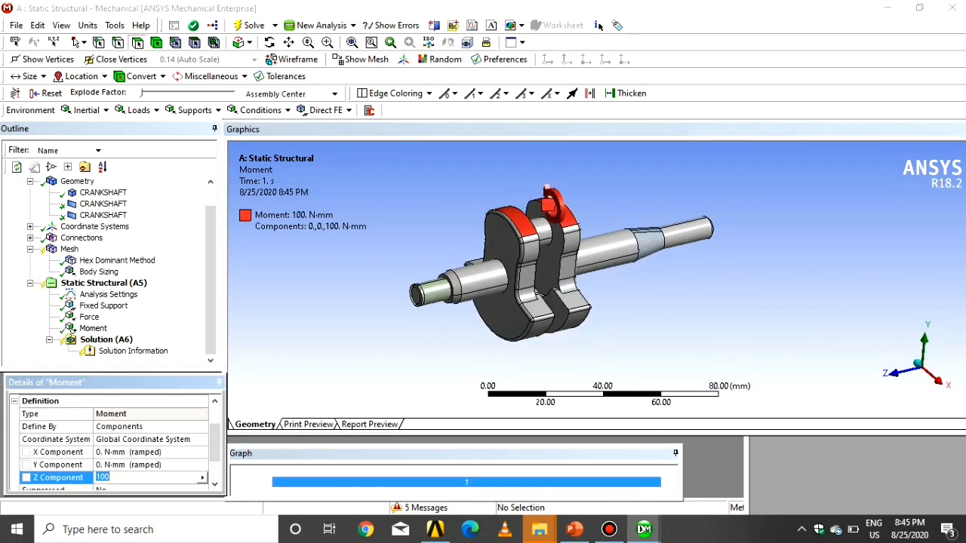
Reverse the moment's direction by setting its Z component to -100 N·mm
text(-100)
key(Return)
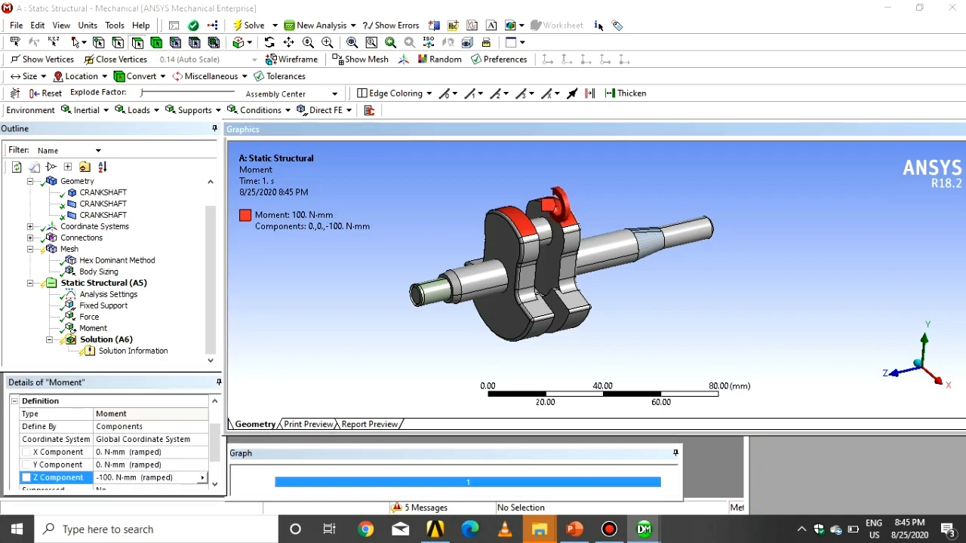
middle_drag(528, 262, 610, 273)
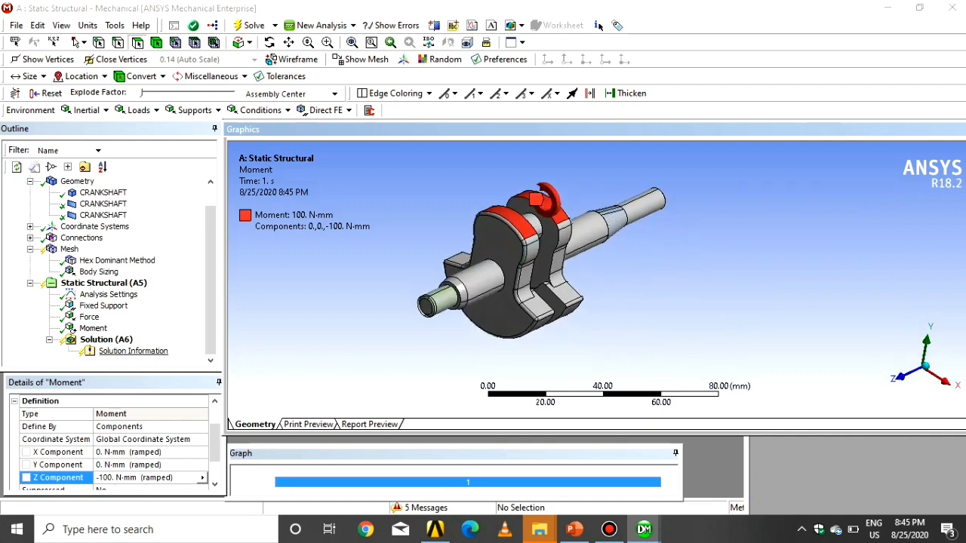
Insert a Fatigue Tool under the Solution branch
right_click(123, 341)
mouse_move(227, 348)
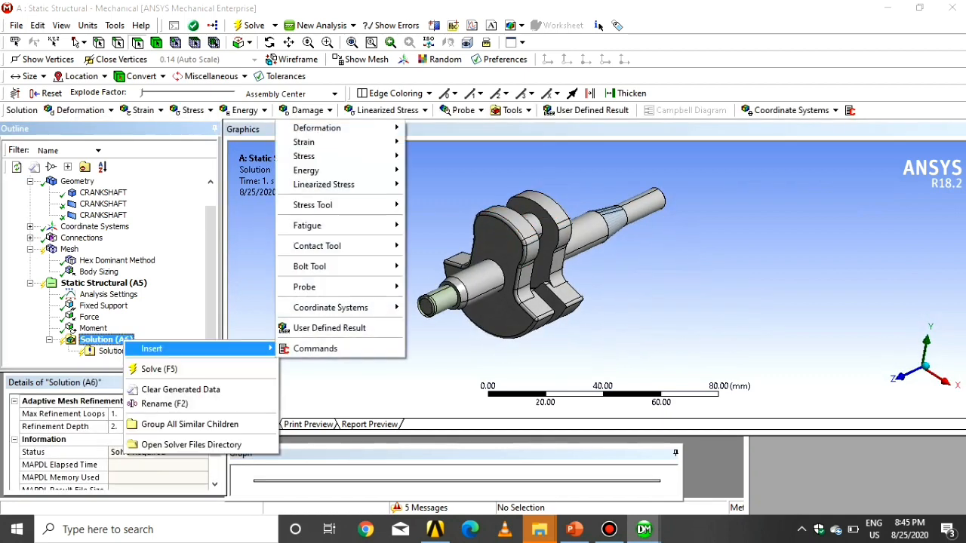
mouse_move(339, 226)
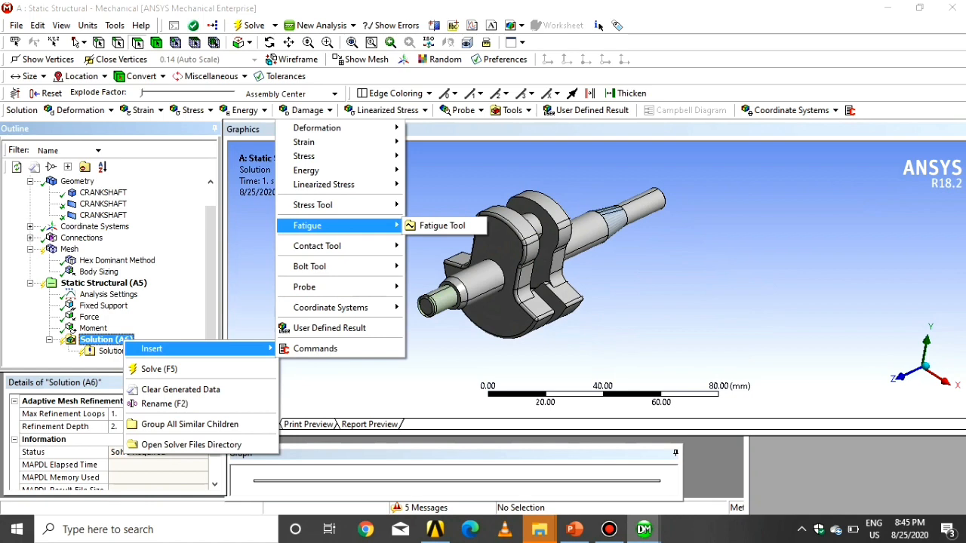
click(442, 225)
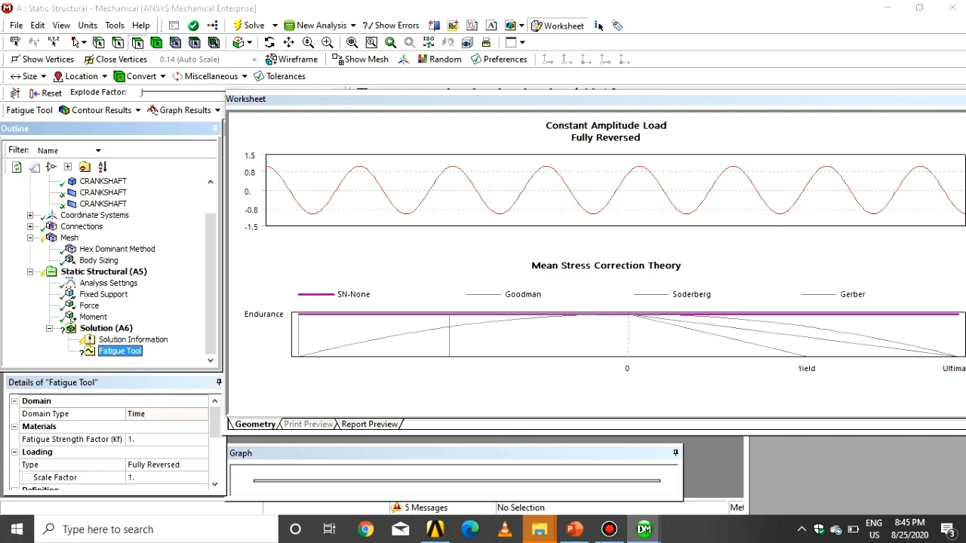
Try to set the Fatigue Tool's fatigue strength factor (Kf) to 2
scroll(113, 442, down, 1)
click(151, 401)
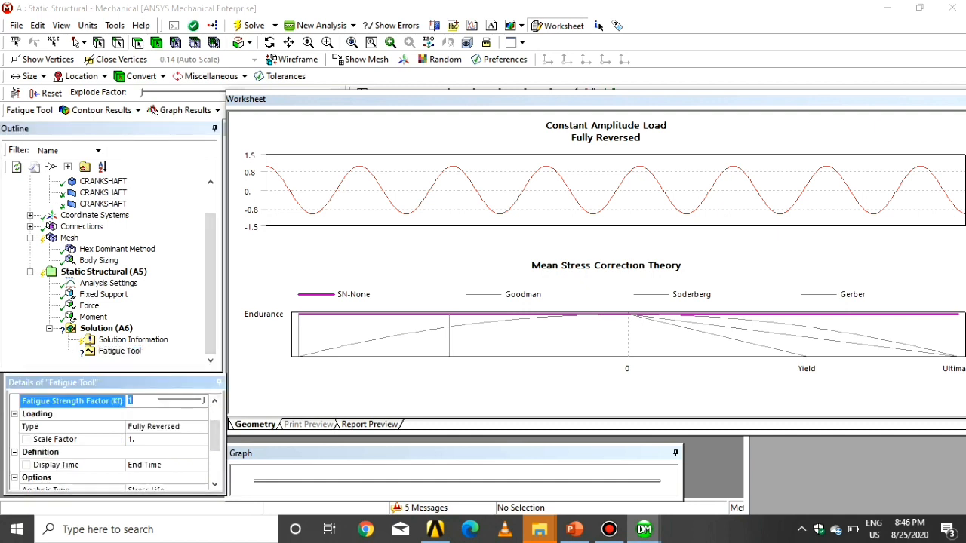
scroll(113, 441, up, 1)
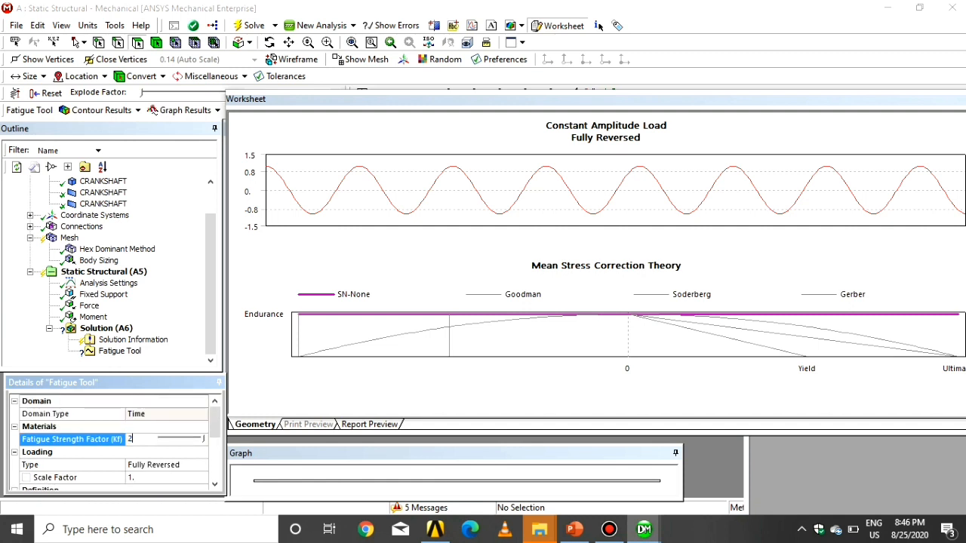
key(Return)
click(155, 439)
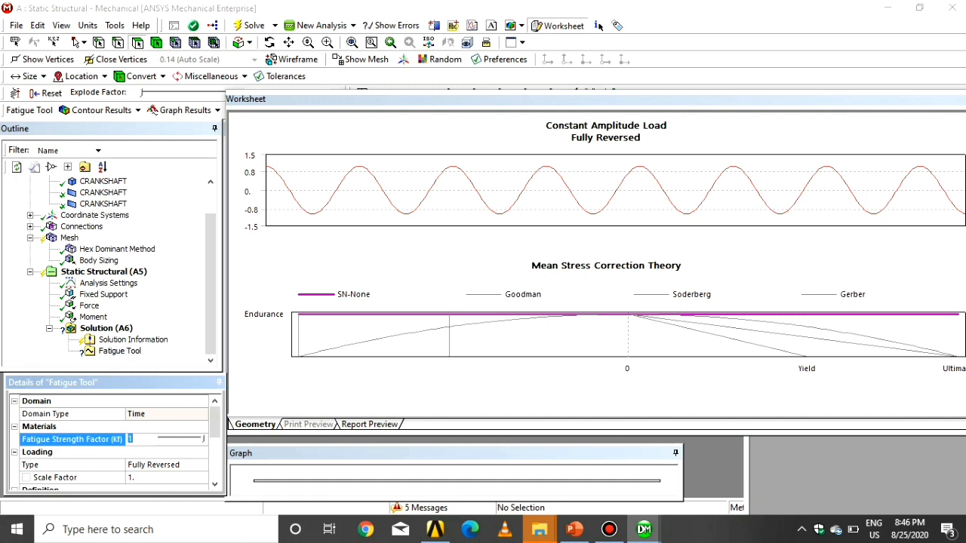
Choose Fully Reversed as the fatigue loading type
scroll(156, 439, down, 1)
click(155, 427)
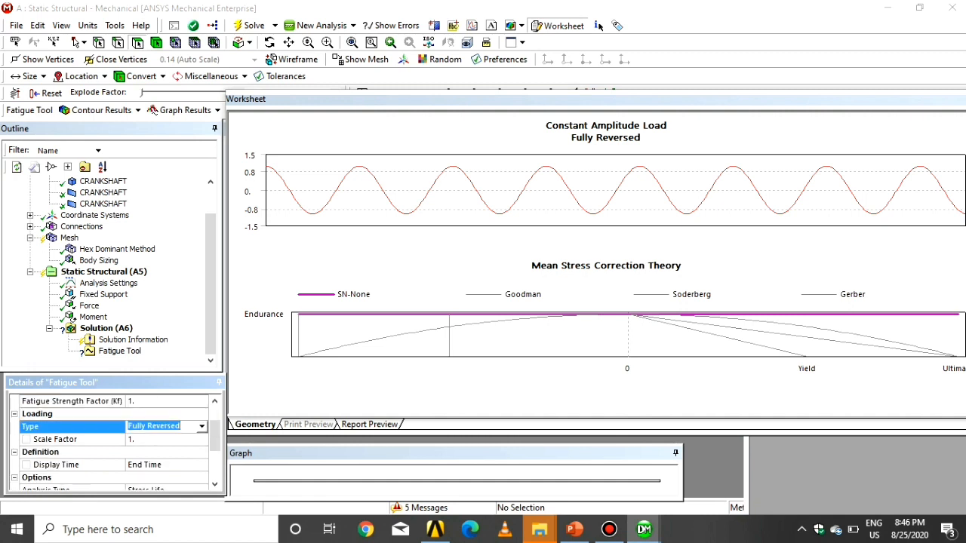
click(201, 427)
click(153, 447)
Try a fatigue loading scale factor of 2, and return it to 1
click(155, 439)
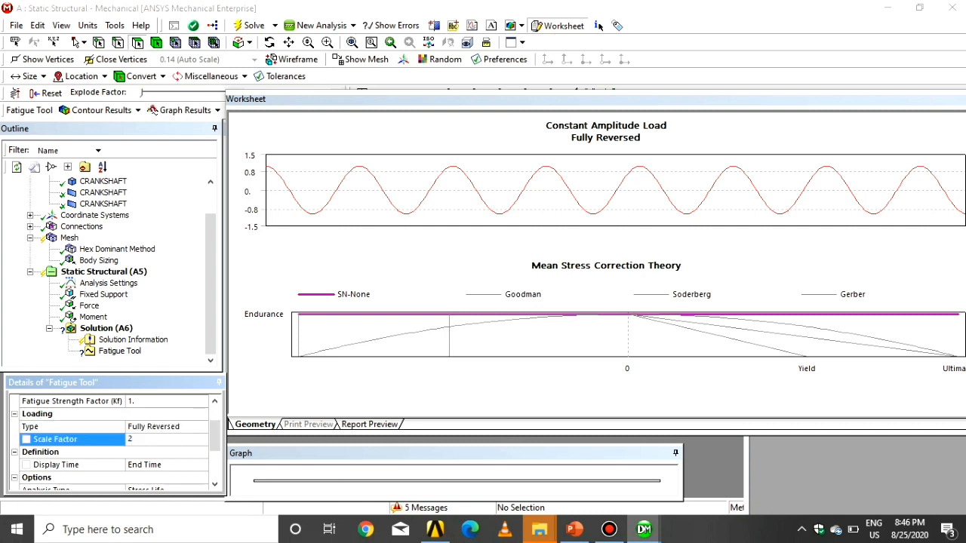
key(Return)
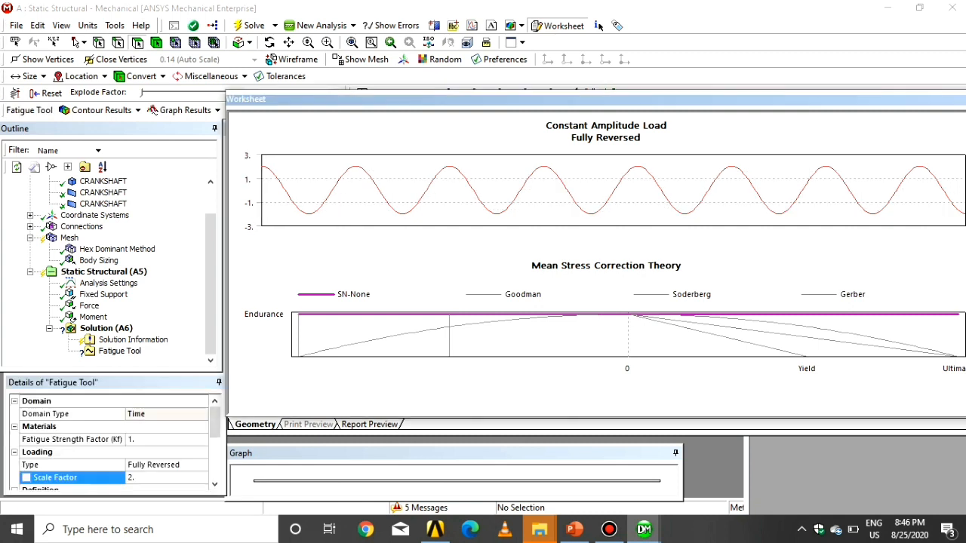
text(1)
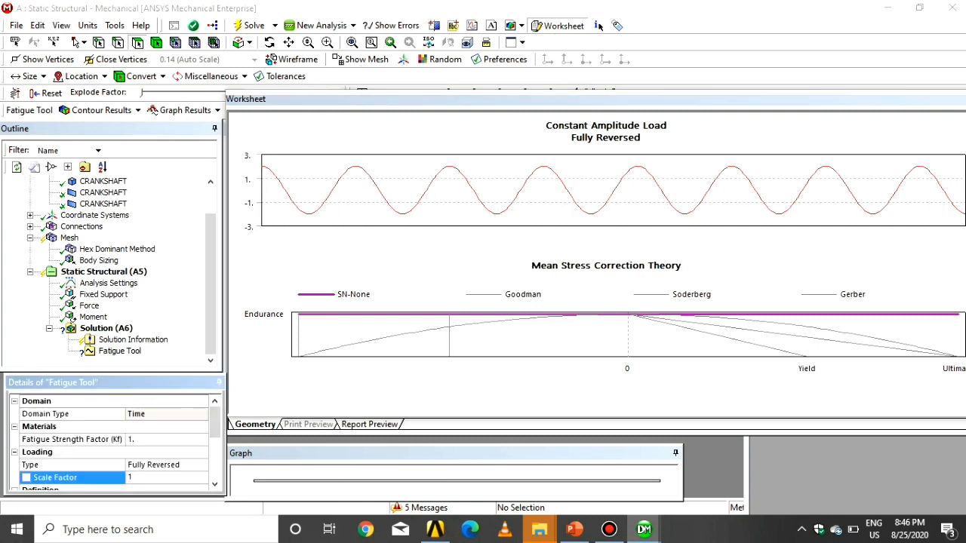
key(Return)
Try a fatigue loading scale factor of 0, and restore the factor to 1
scroll(156, 445, down, 1)
click(155, 439)
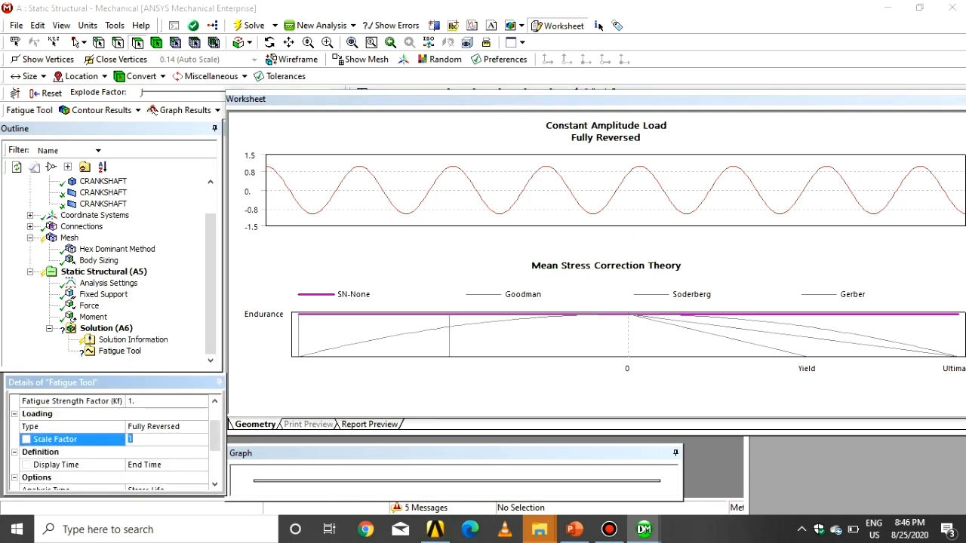
text(0)
key(Return)
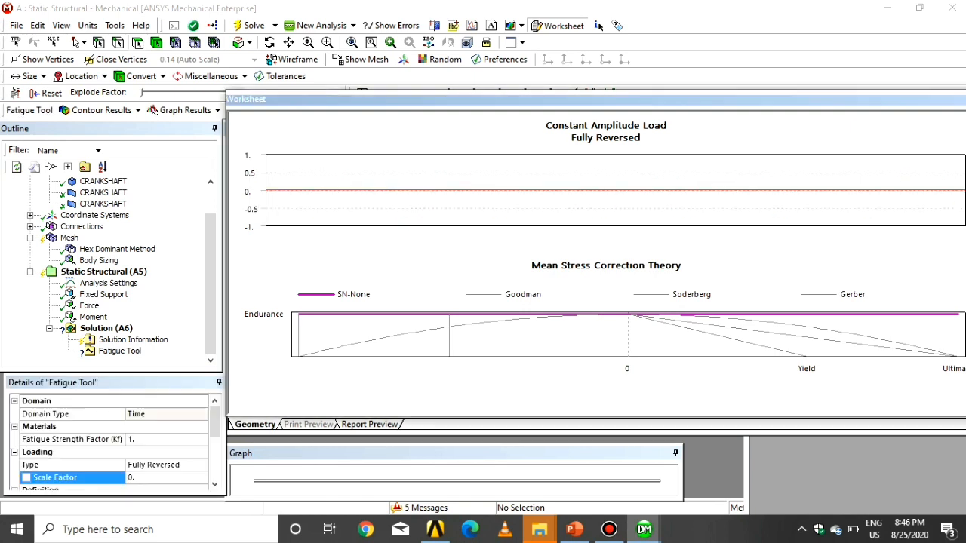
click(156, 477)
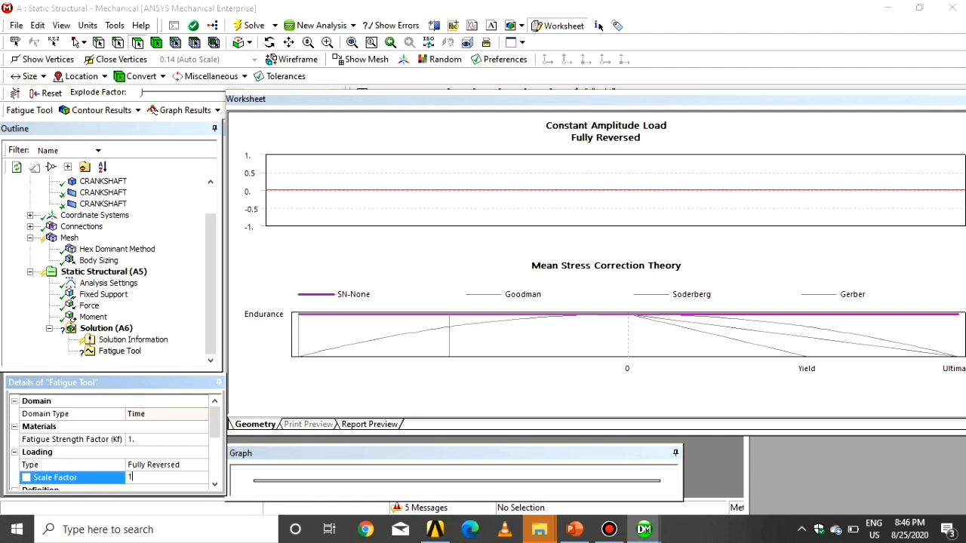
key(Return)
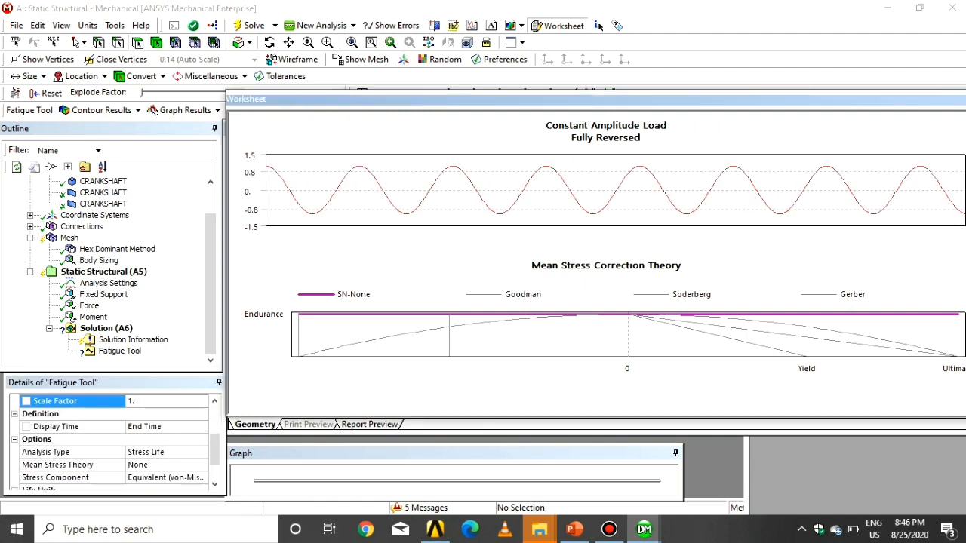
Set the fatigue analysis type to Stress Life and the mean stress theory to None
click(166, 452)
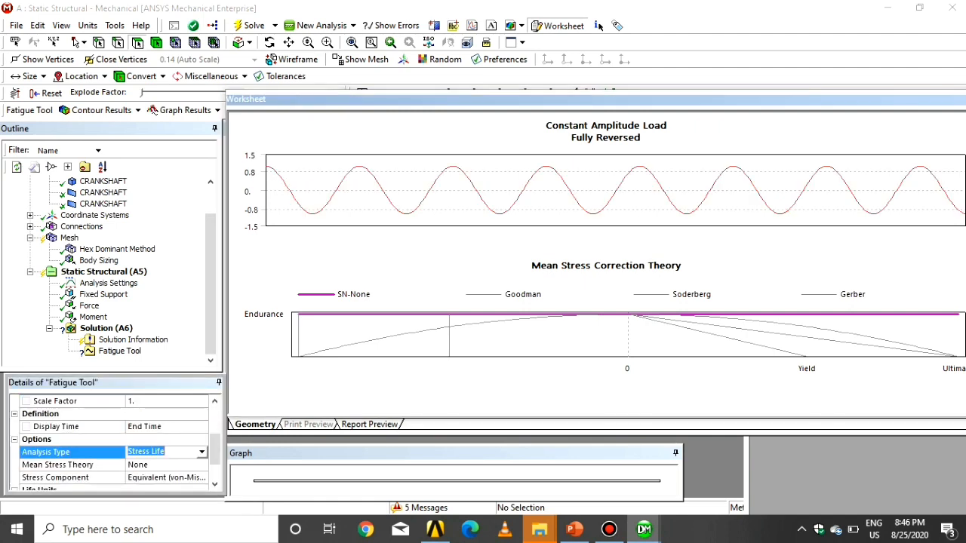
click(201, 452)
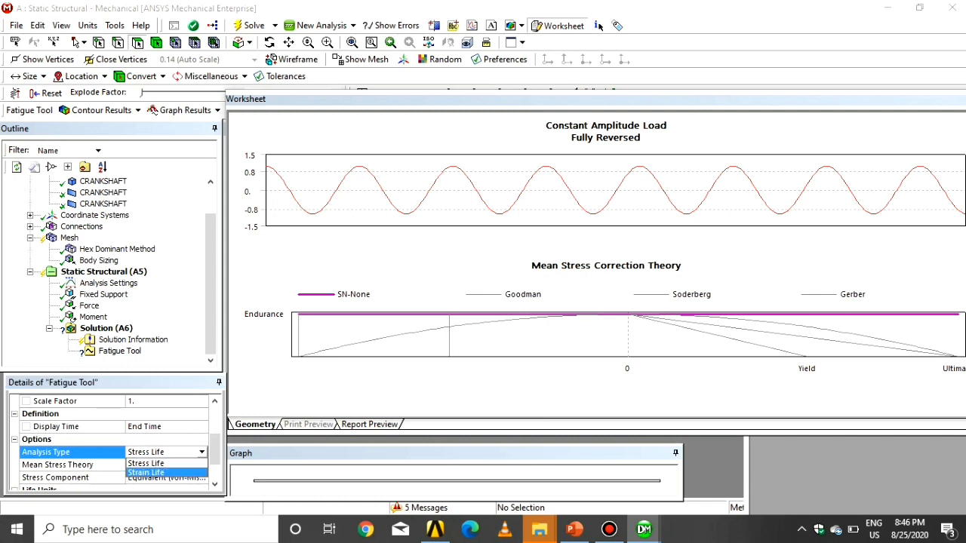
click(146, 463)
click(166, 465)
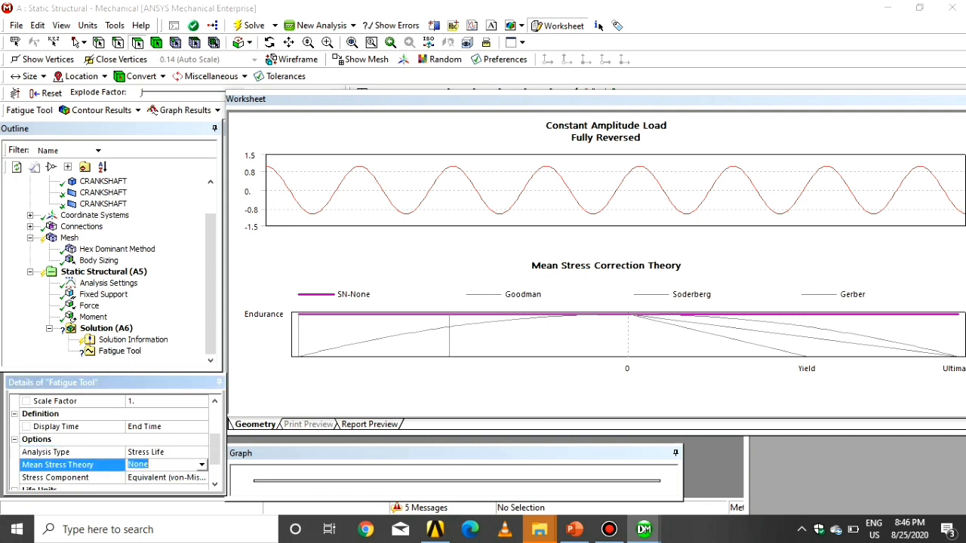
click(201, 465)
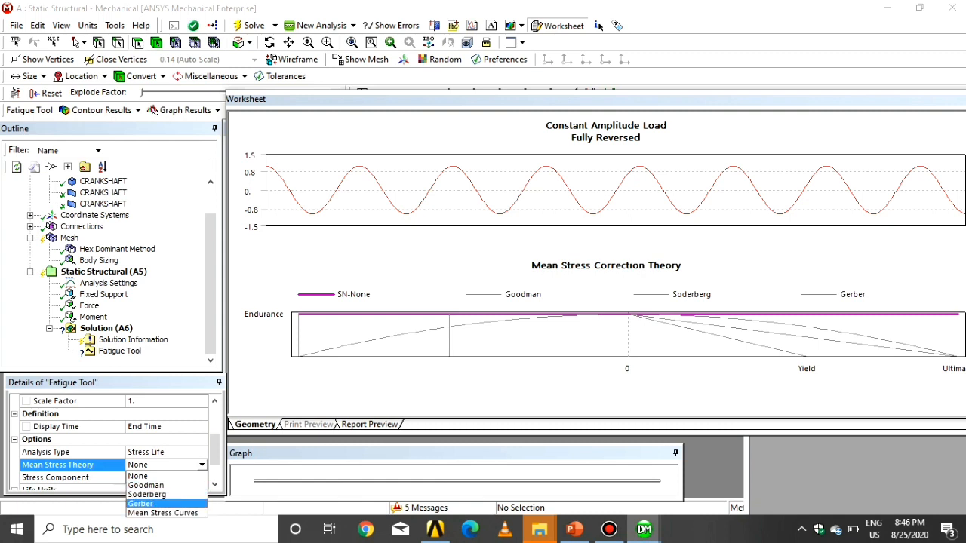
click(148, 476)
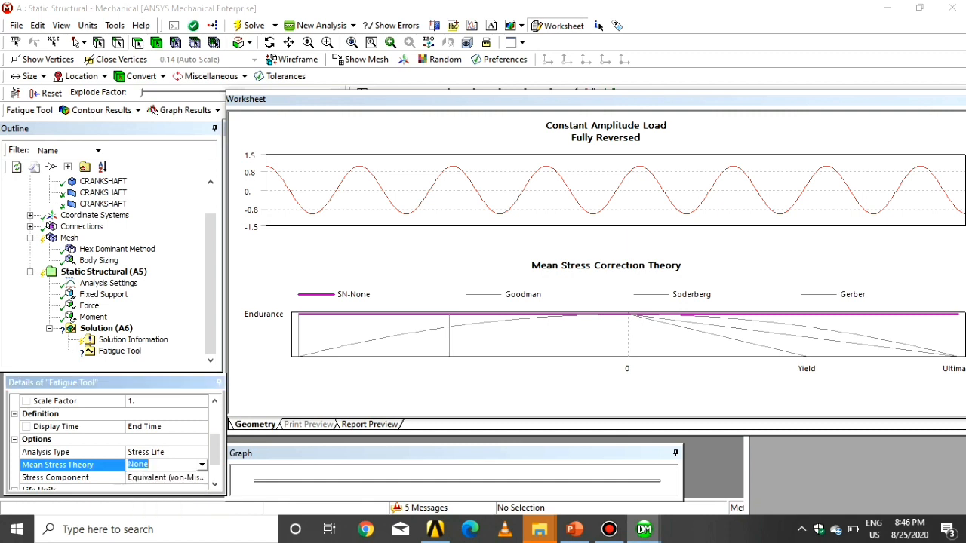
Review the stress component options available for the Fatigue Tool
scroll(150, 453, down, 1)
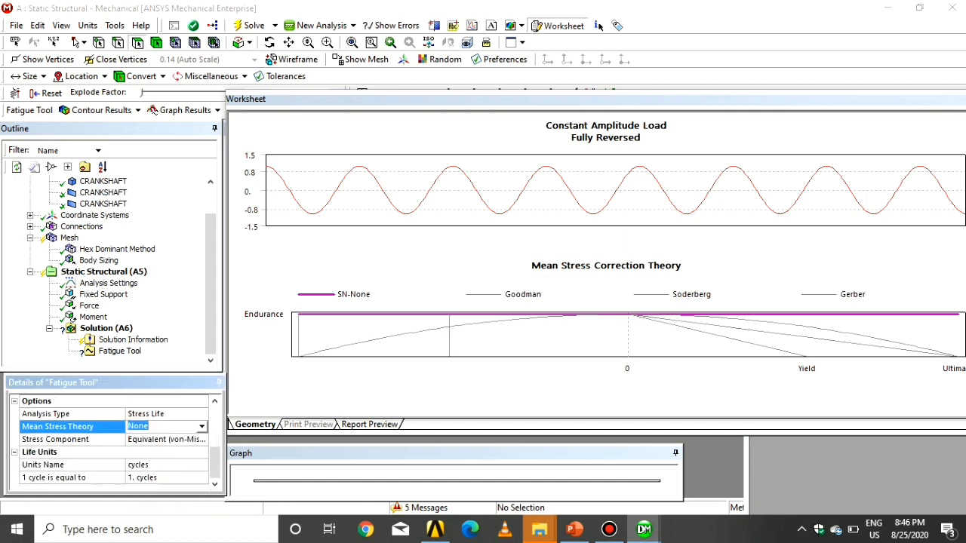
click(162, 439)
click(201, 439)
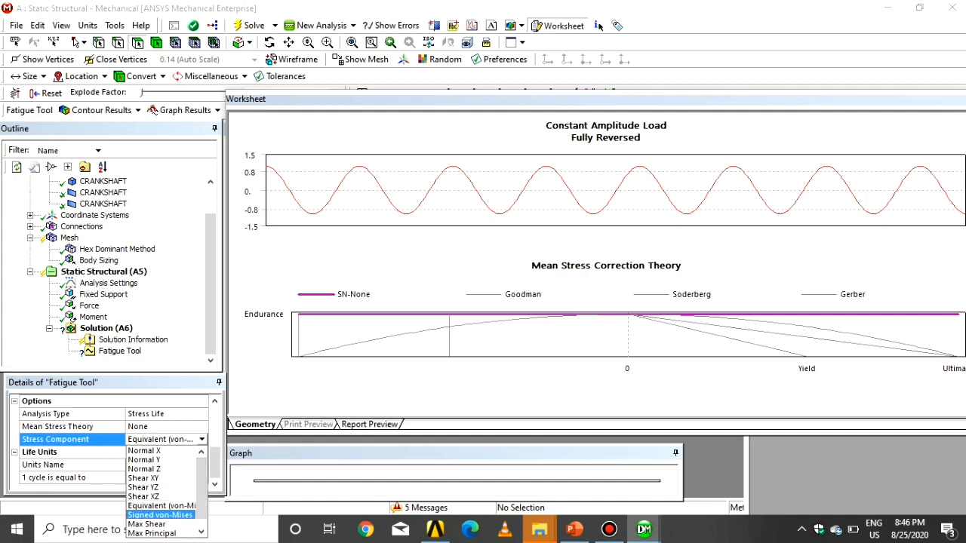
scroll(160, 514, down, 1)
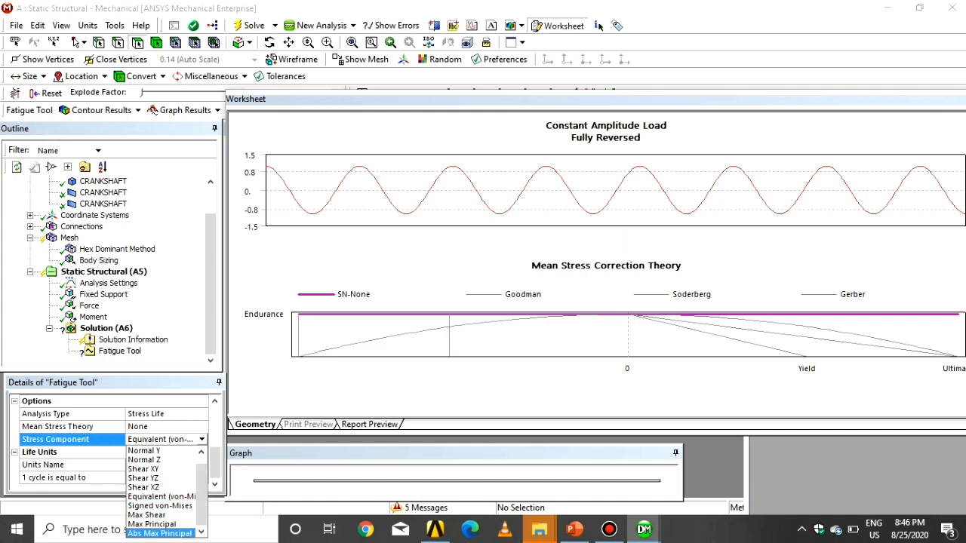
Insert a Life result under the Fatigue Tool, leaving the stress component at Equivalent (von-Mises)
click(120, 351)
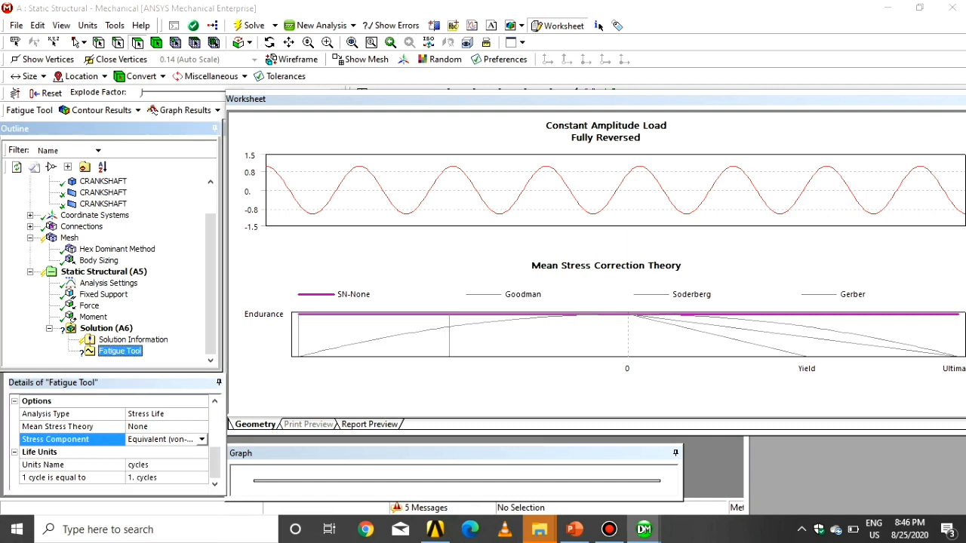
right_click(121, 351)
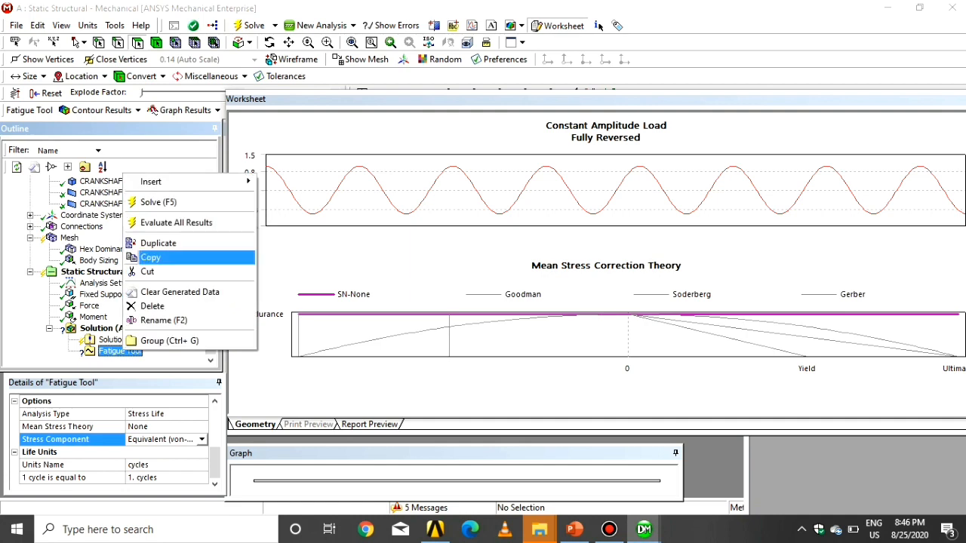
mouse_move(173, 182)
click(278, 182)
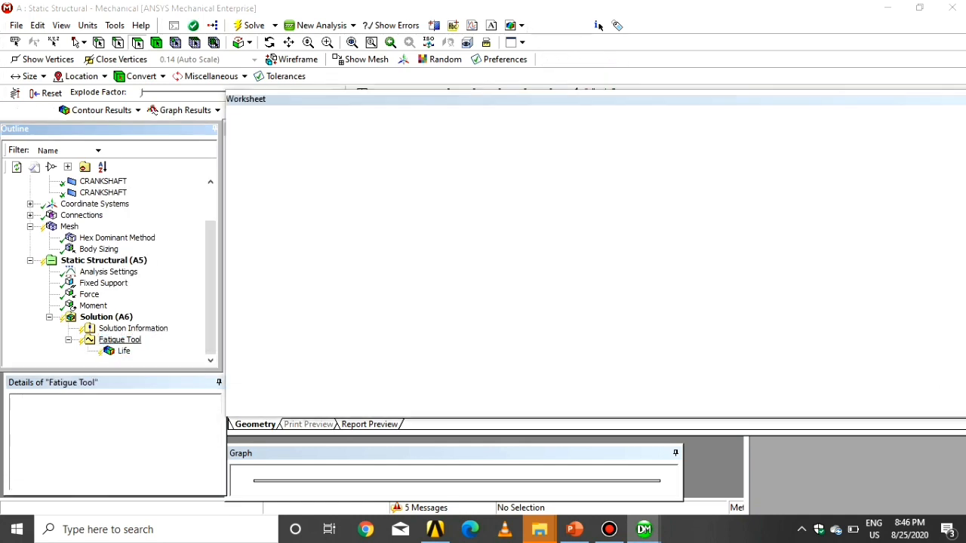
Insert Damage and Safety Factor results under the Fatigue Tool
right_click(119, 340)
mouse_move(156, 338)
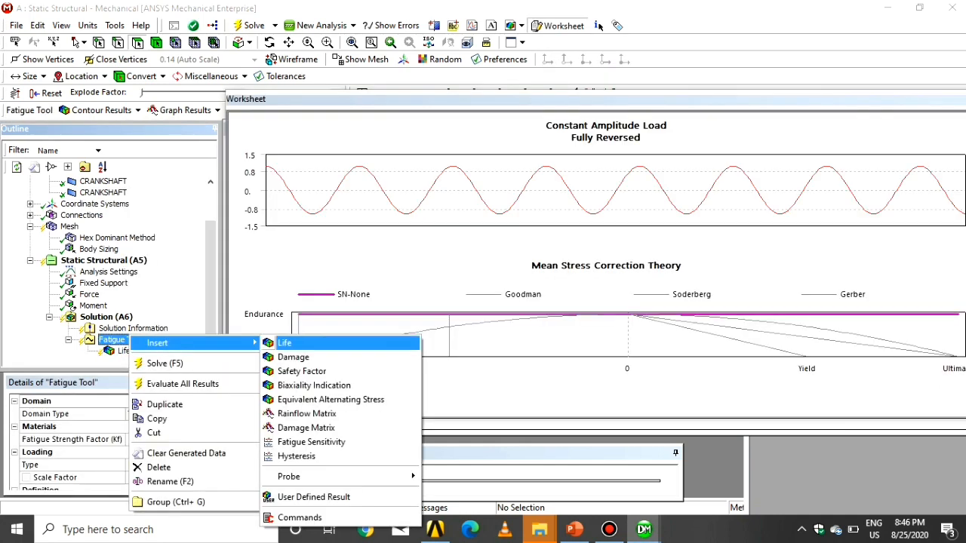
click(291, 355)
click(119, 328)
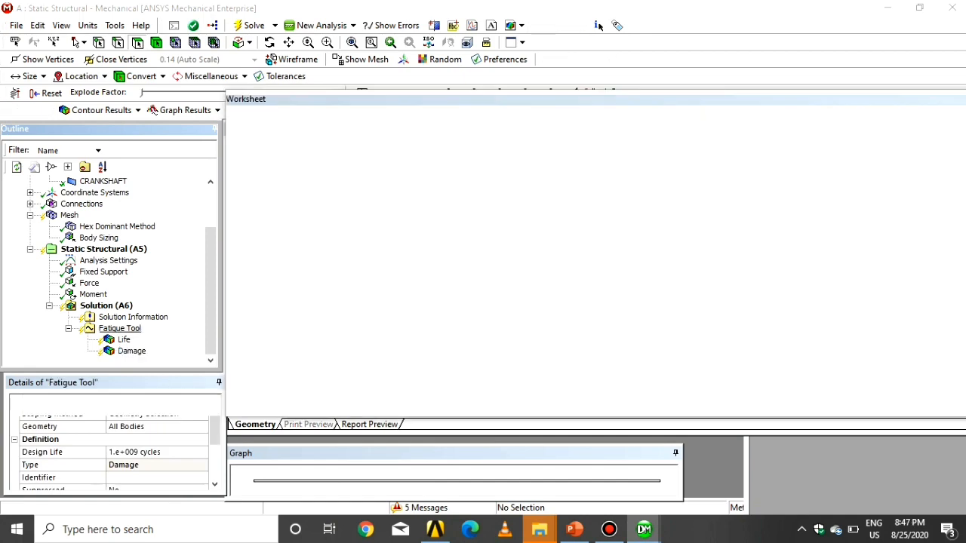
right_click(119, 329)
mouse_move(151, 339)
click(295, 366)
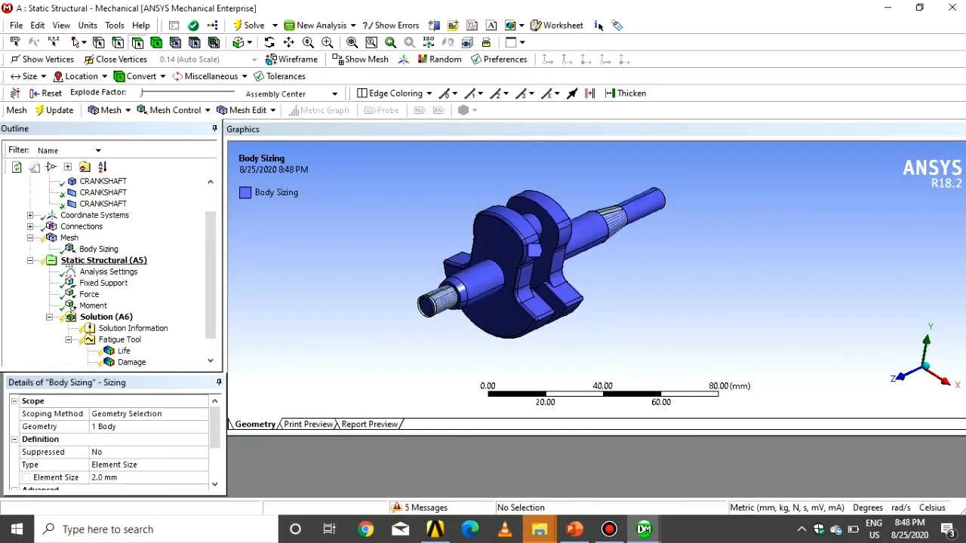
Generate the crankshaft mesh and solve the static structural analysis with its fatigue results
click(69, 238)
right_click(68, 237)
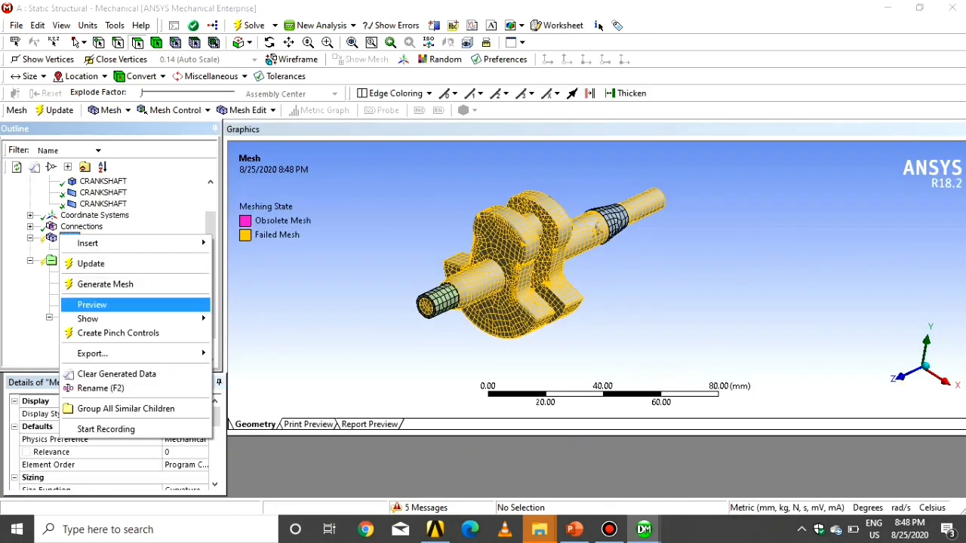
click(99, 284)
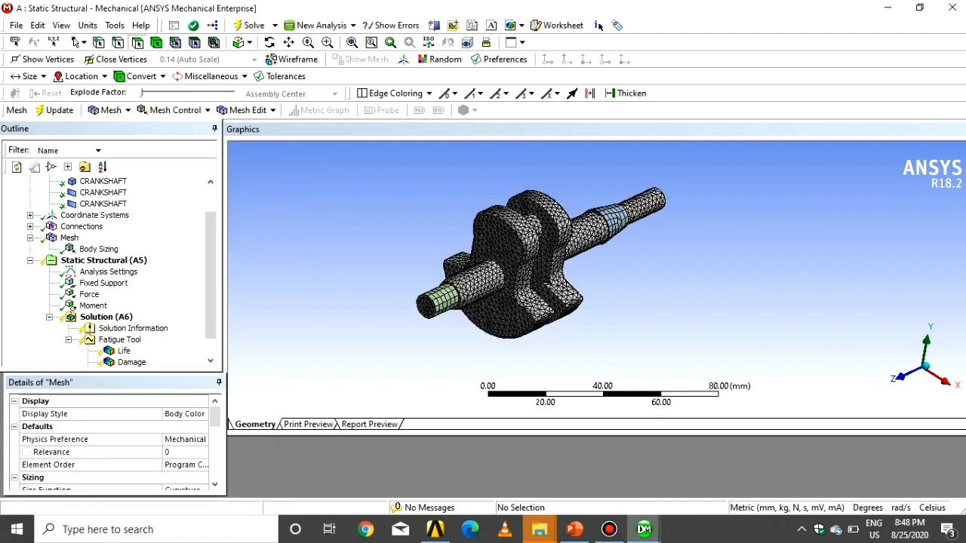
click(249, 24)
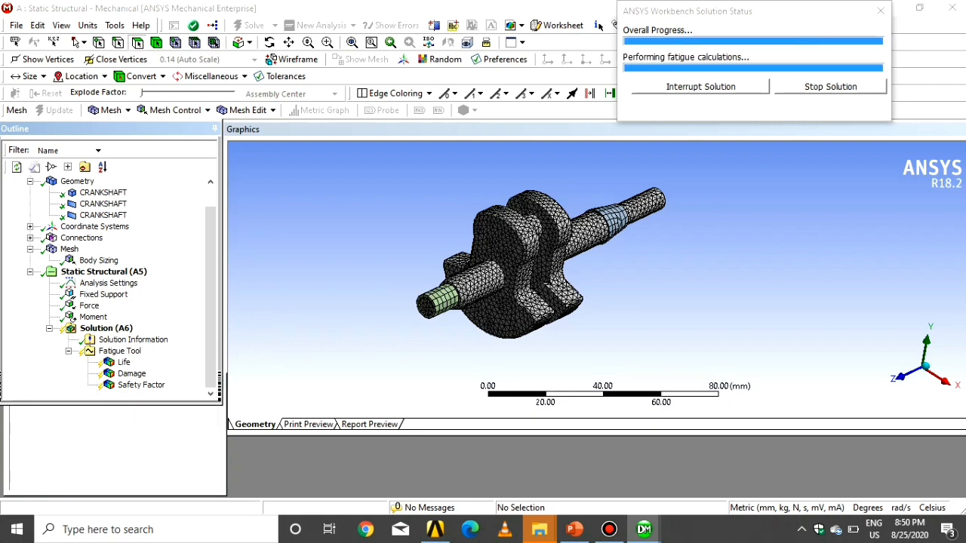
Display and animate the fatigue Life result, examining the contours around the shaft's shoulder up close
click(124, 362)
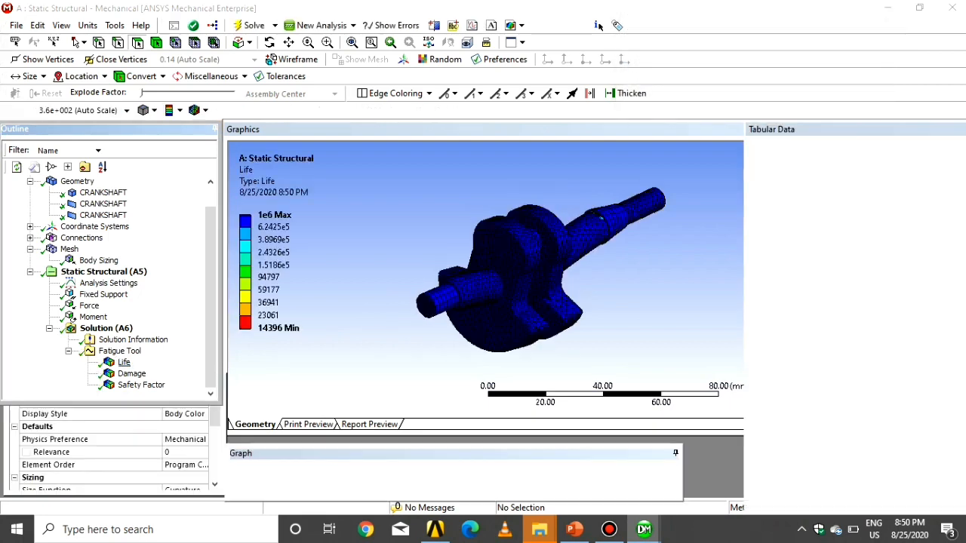
middle_drag(529, 287, 501, 264)
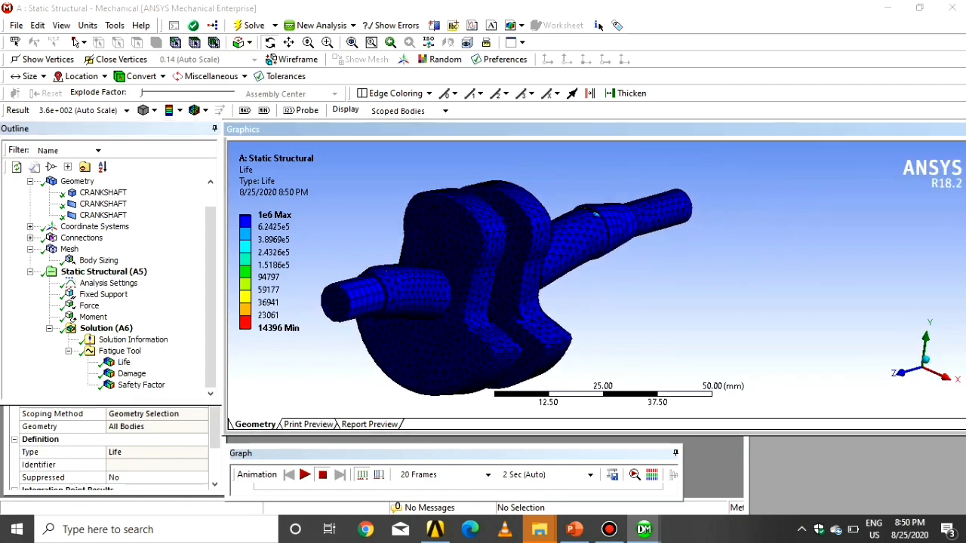
click(304, 474)
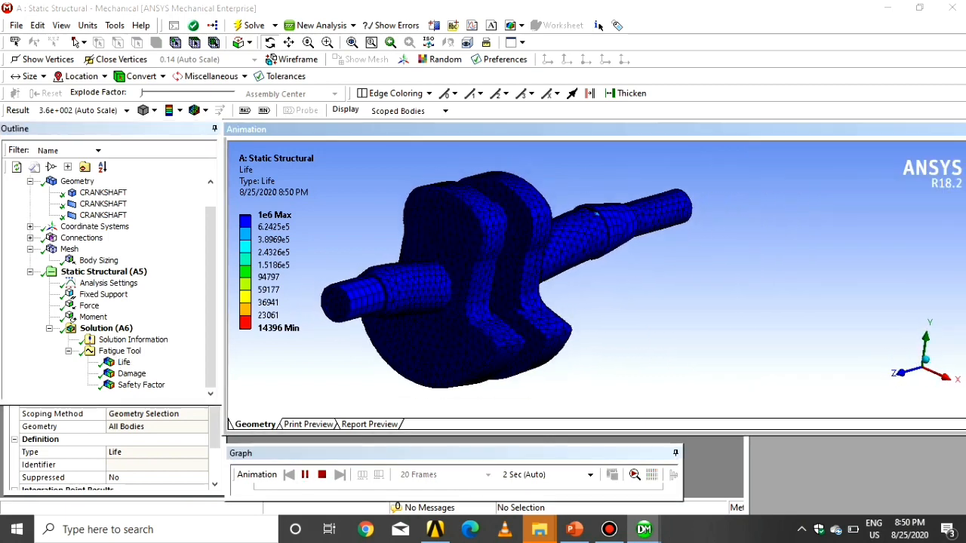
mouse_move(513, 279)
middle_down()
mouse_move(430, 294)
mouse_move(502, 290)
middle_up()
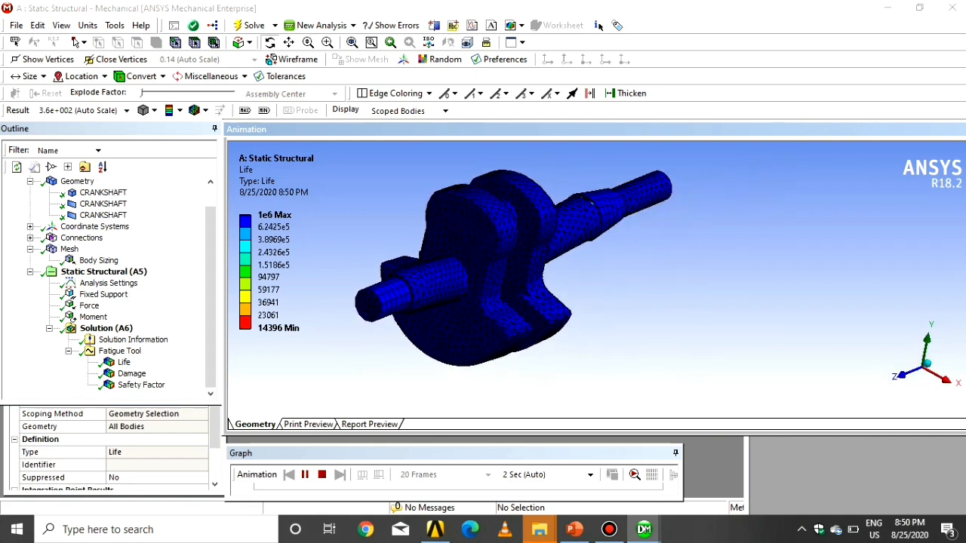
scroll(481, 289, up, 5)
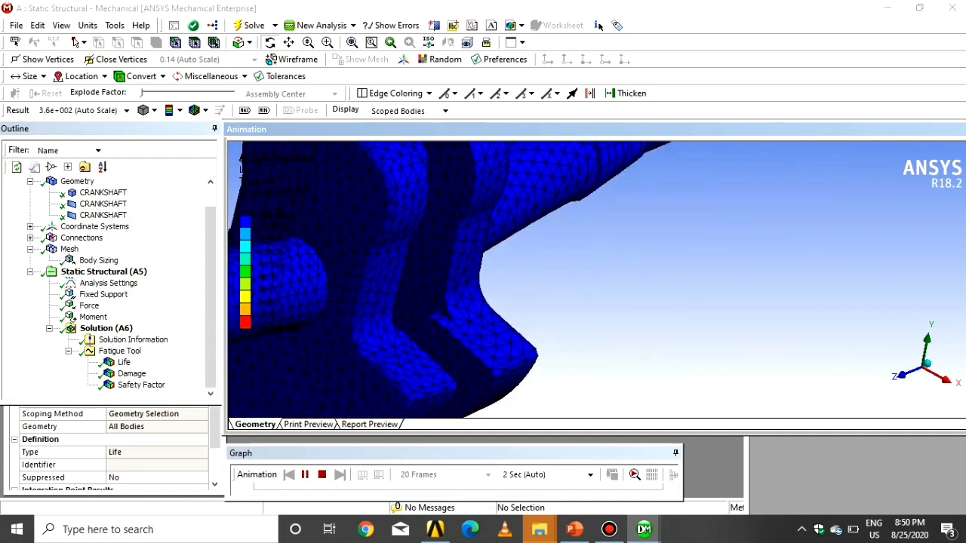
ctrl+middle_drag(494, 275, 473, 365)
scroll(481, 339, up, 5)
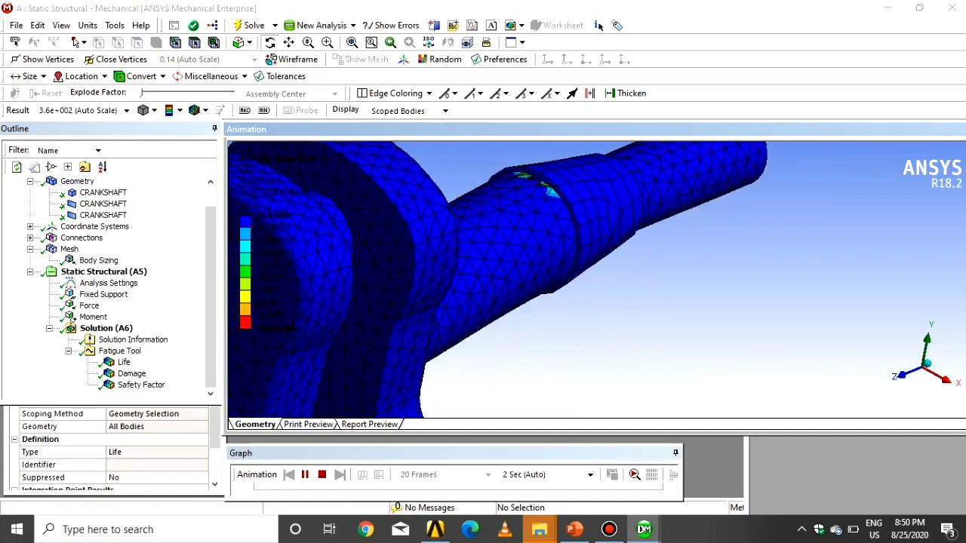
scroll(483, 301, down, 5)
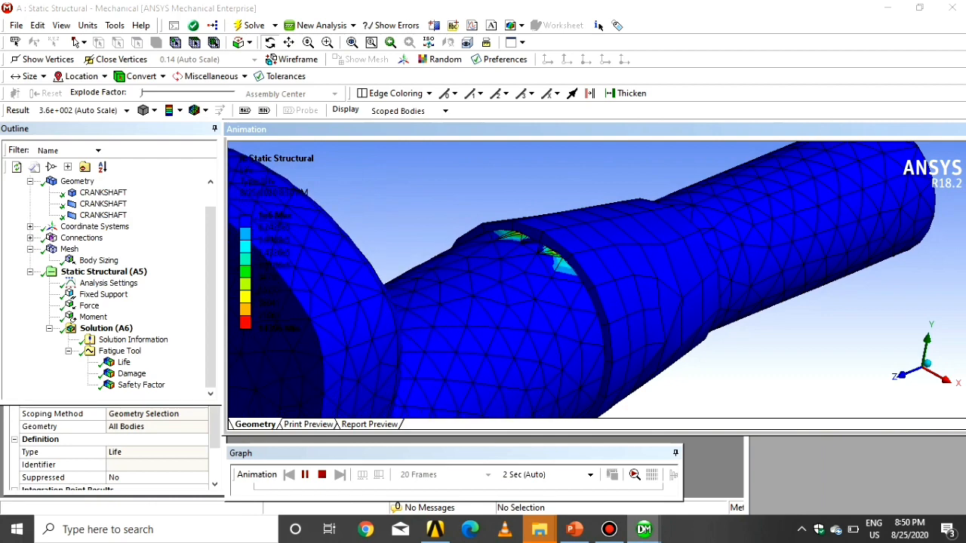
scroll(483, 302, down, 4)
middle_drag(549, 301, 468, 307)
Display and animate the Damage and Safety Factor results of the Fatigue Tool on the crankshaft
click(131, 373)
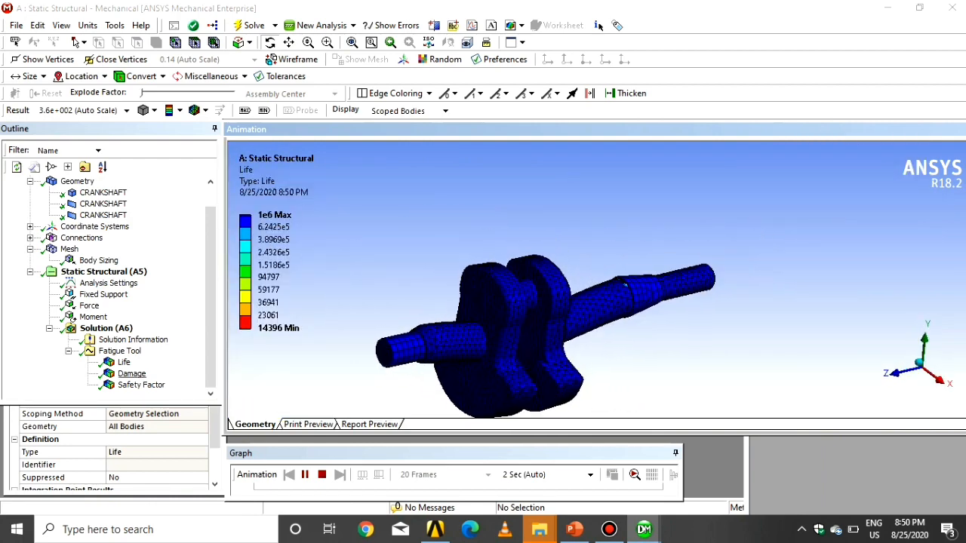
scroll(543, 325, down, 2)
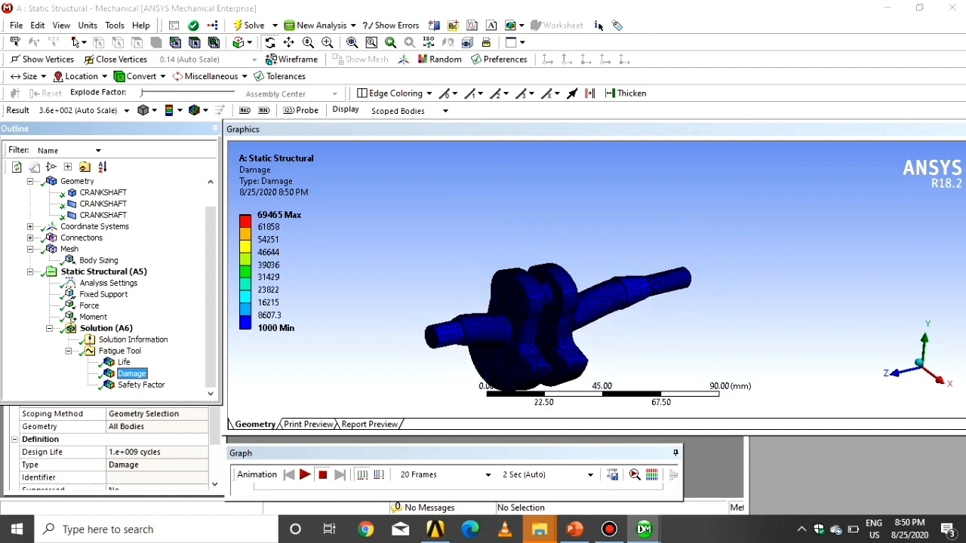
click(305, 474)
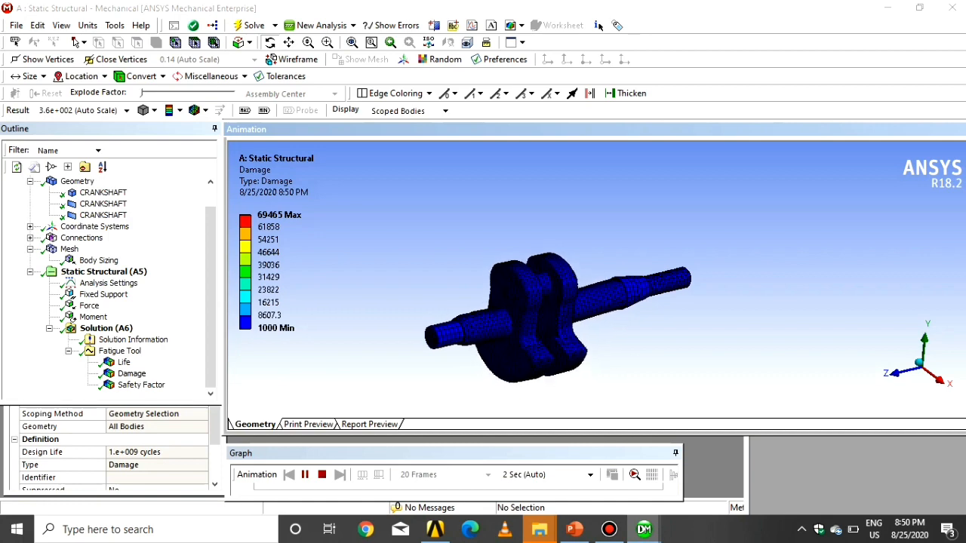
click(141, 385)
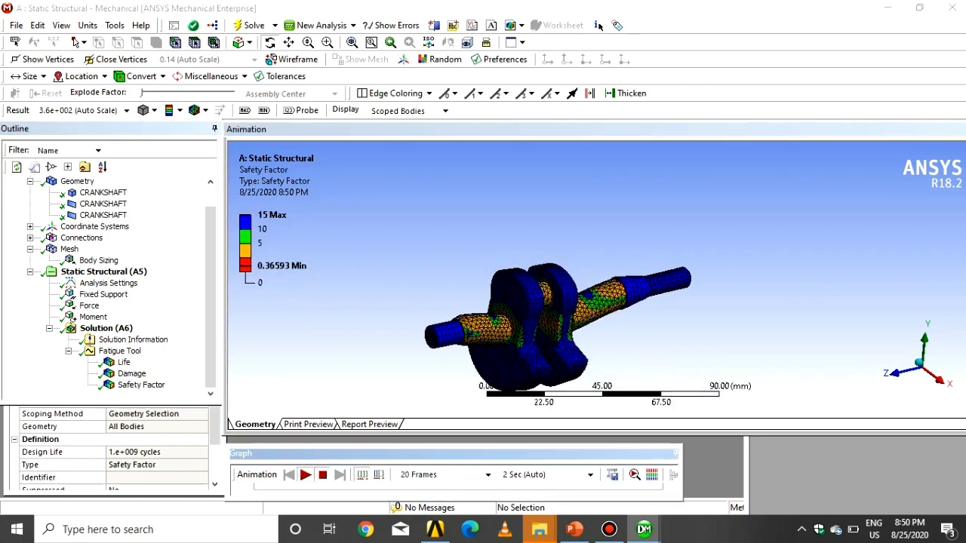
click(304, 475)
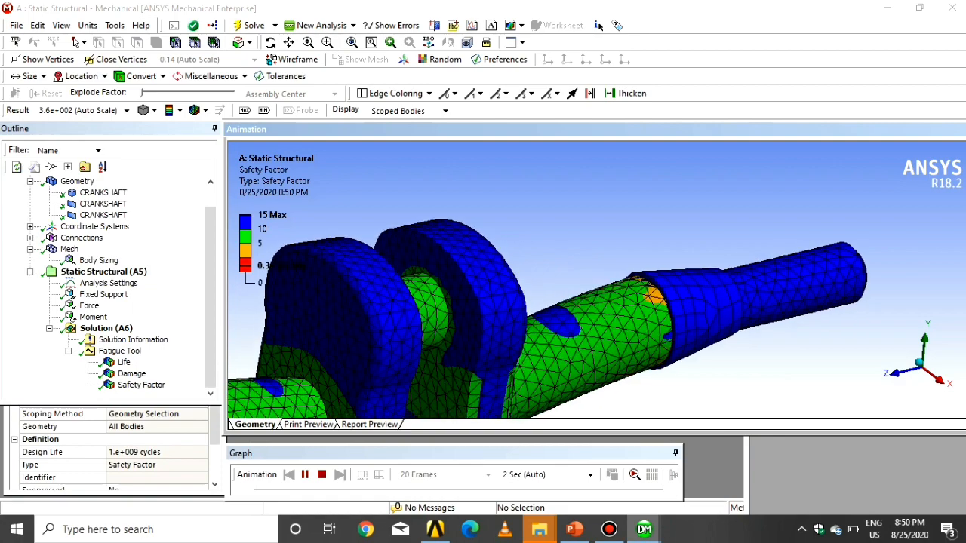